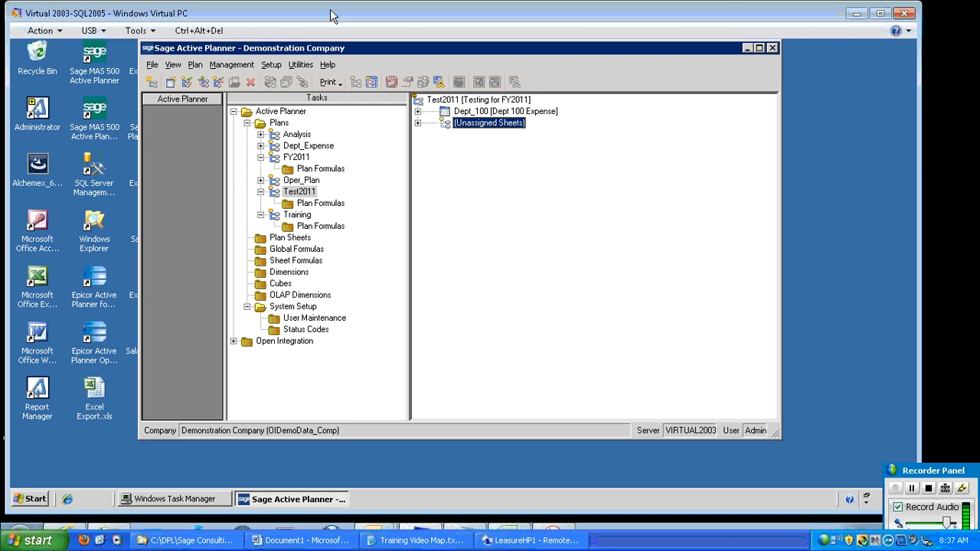
Open the Import listing and start maintaining the Actual Balances saved configuration
click(302, 66)
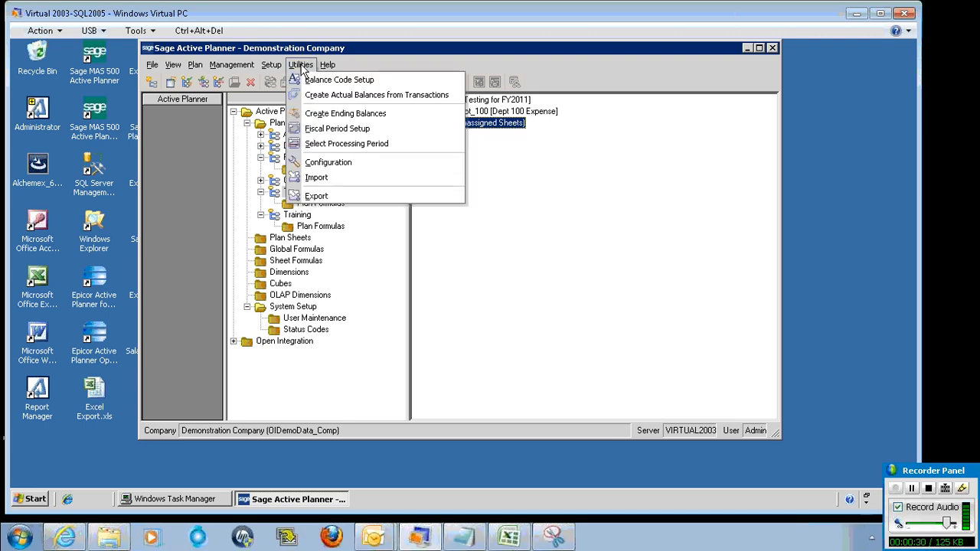
click(322, 178)
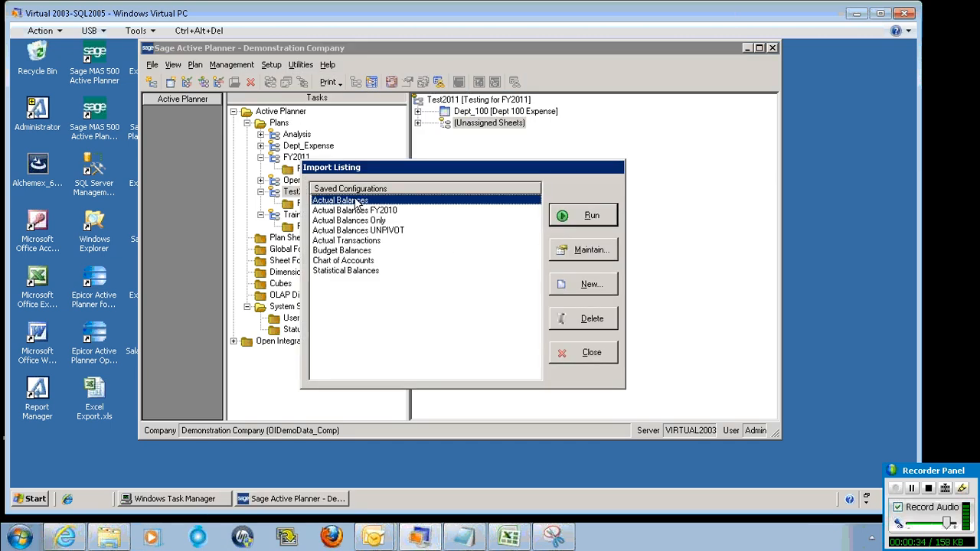
click(595, 256)
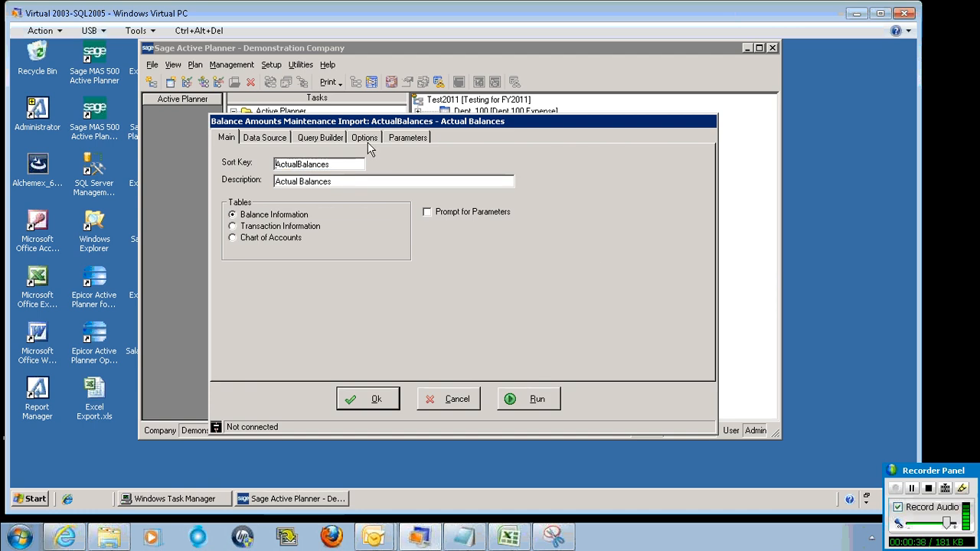
Save the configuration as a new record with sort key ActualBalancesPa and description Actual Balances using Parameters
click(330, 164)
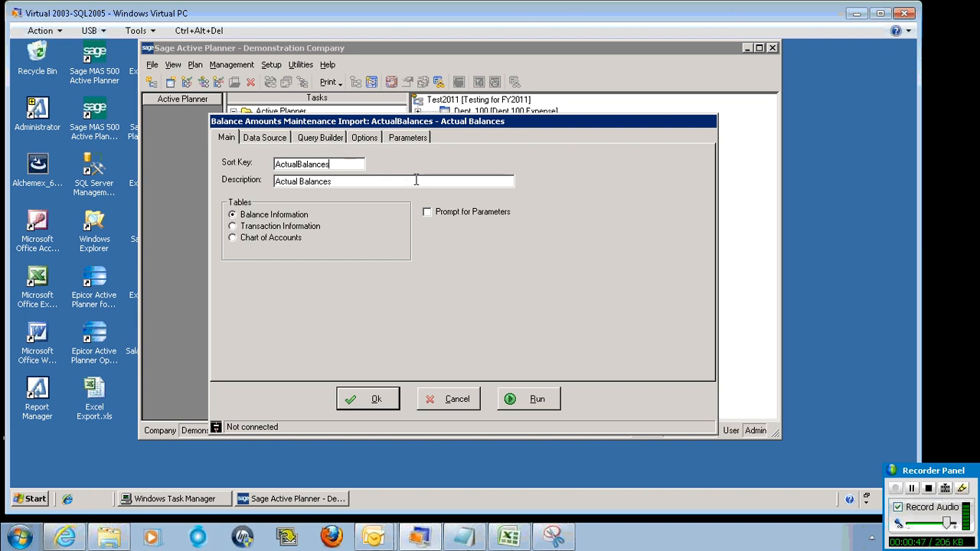
text(Pa)
click(361, 185)
text(su)
key(BackSpace)
key(BackSpace)
text(using Parameters)
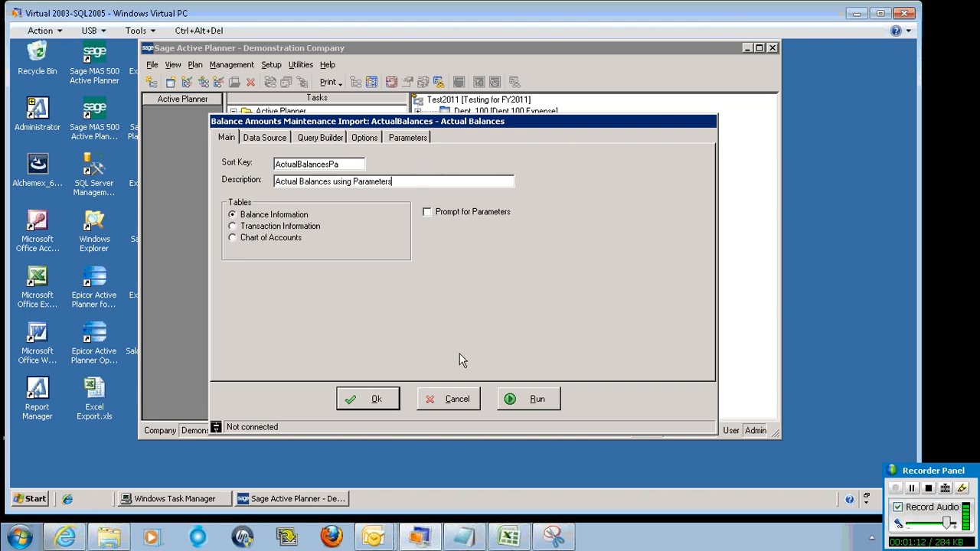
click(374, 400)
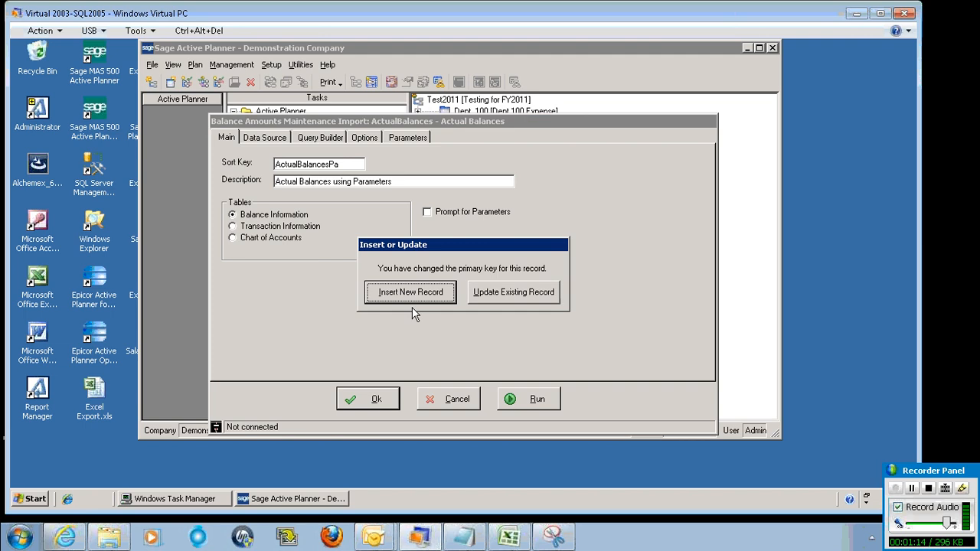
click(410, 300)
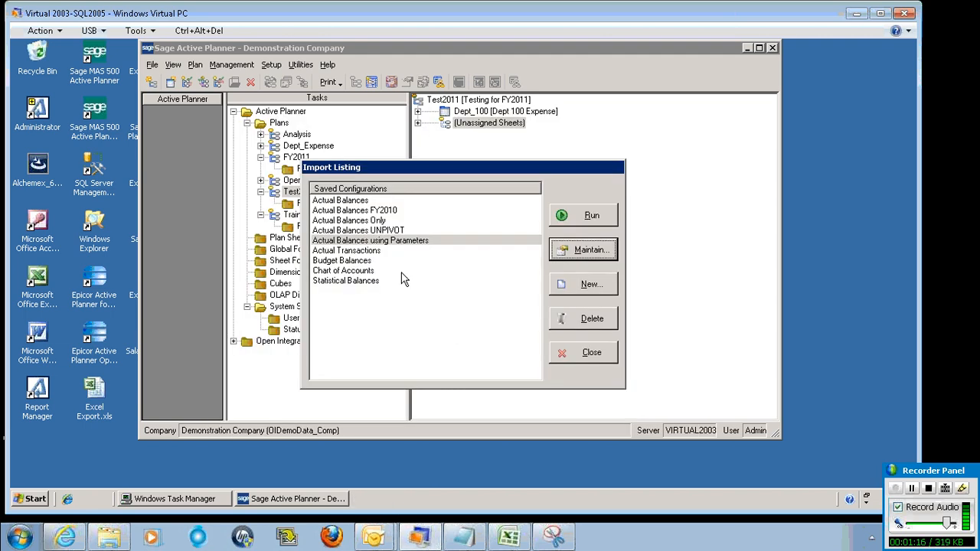
Open the Actual Balances using Parameters configuration and review its data source, query builder and options settings
click(378, 242)
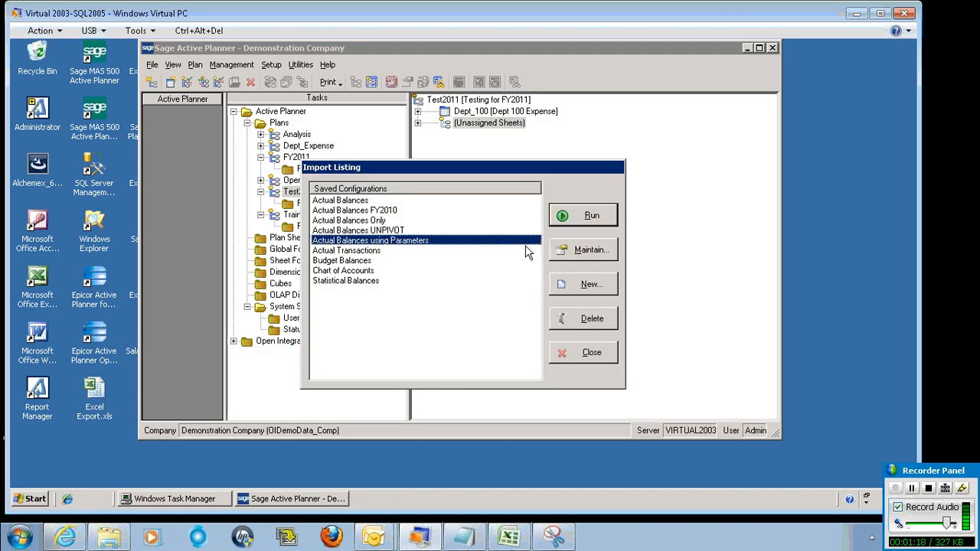
click(581, 249)
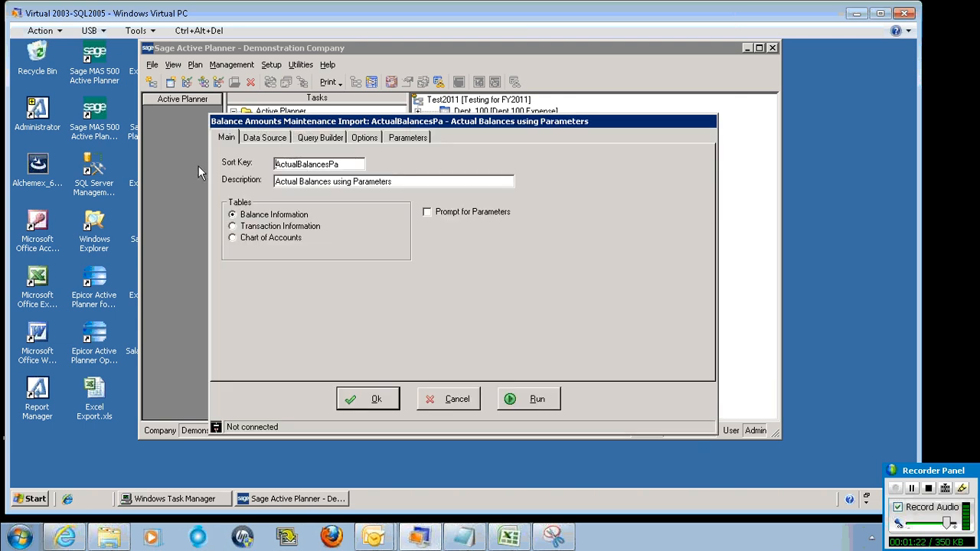
click(268, 140)
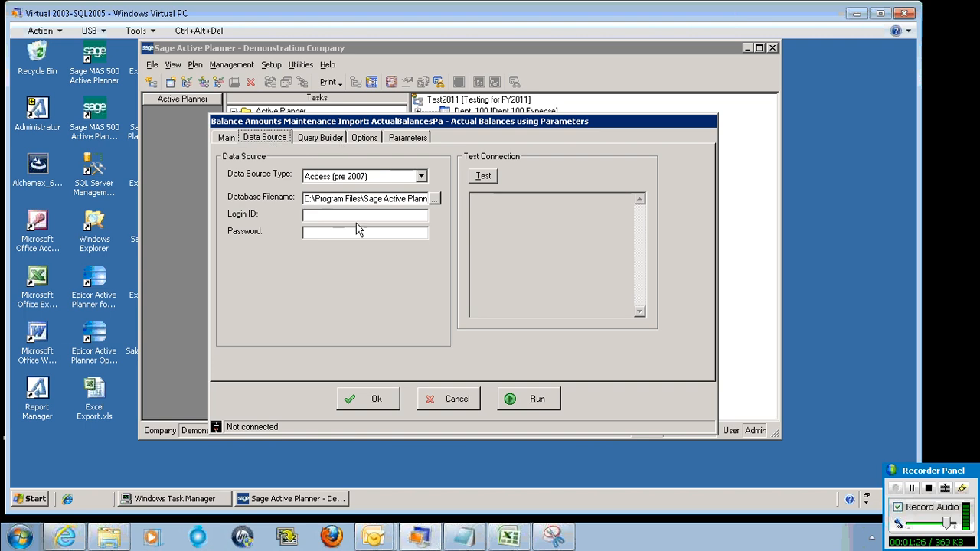
click(325, 137)
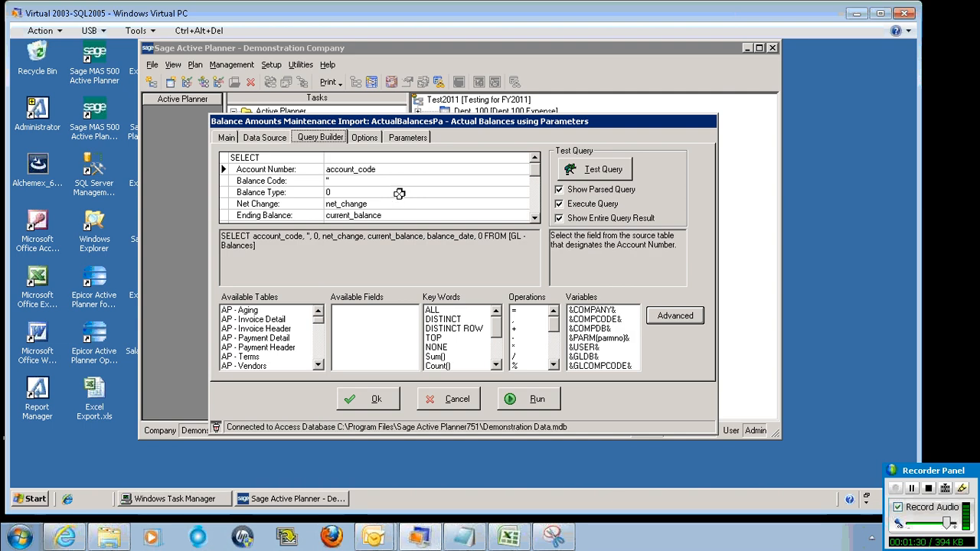
click(365, 136)
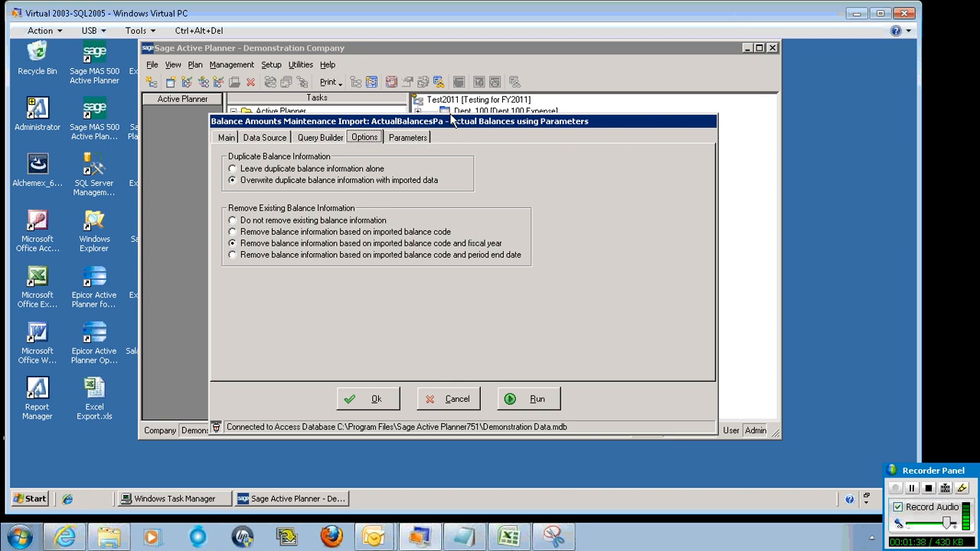
click(313, 137)
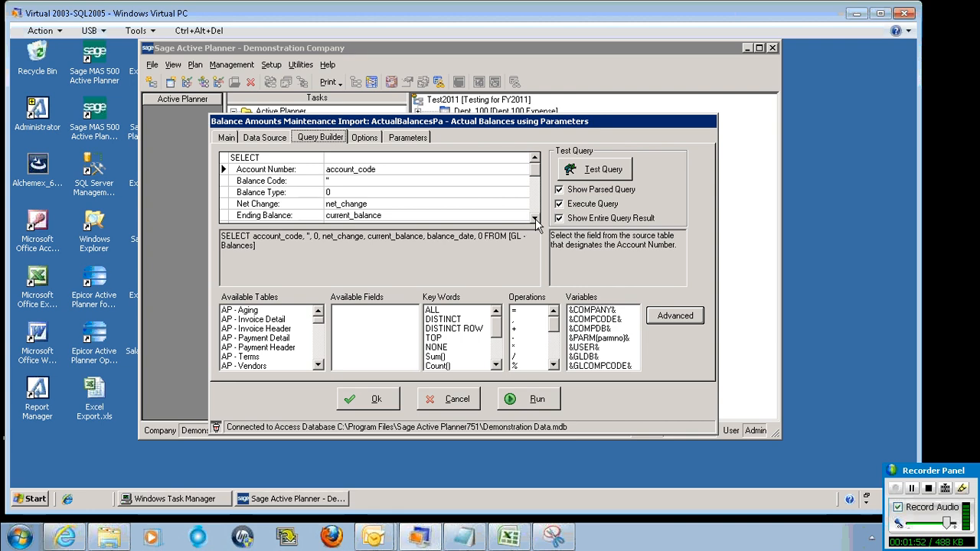
Test the existing query and scroll through the returned balance rows
click(601, 175)
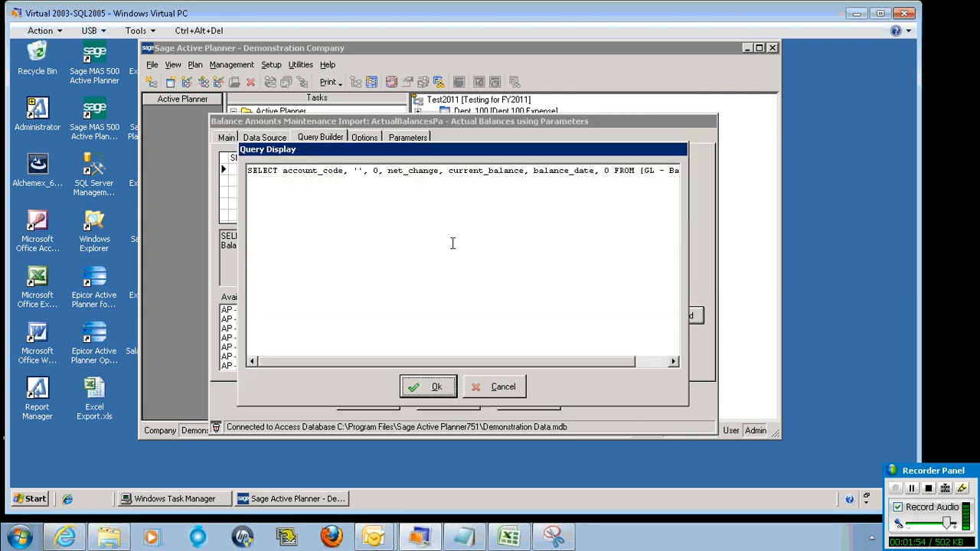
click(438, 385)
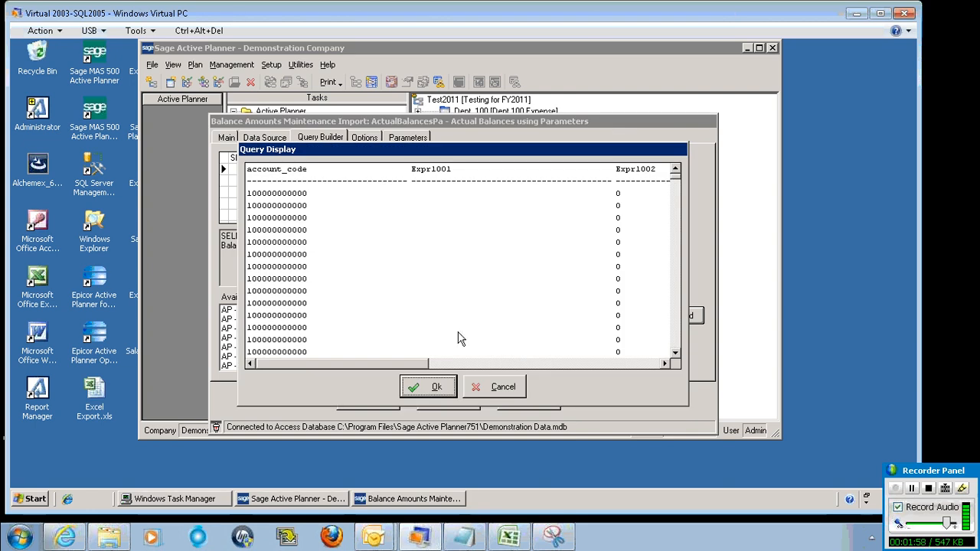
drag(398, 363, 515, 363)
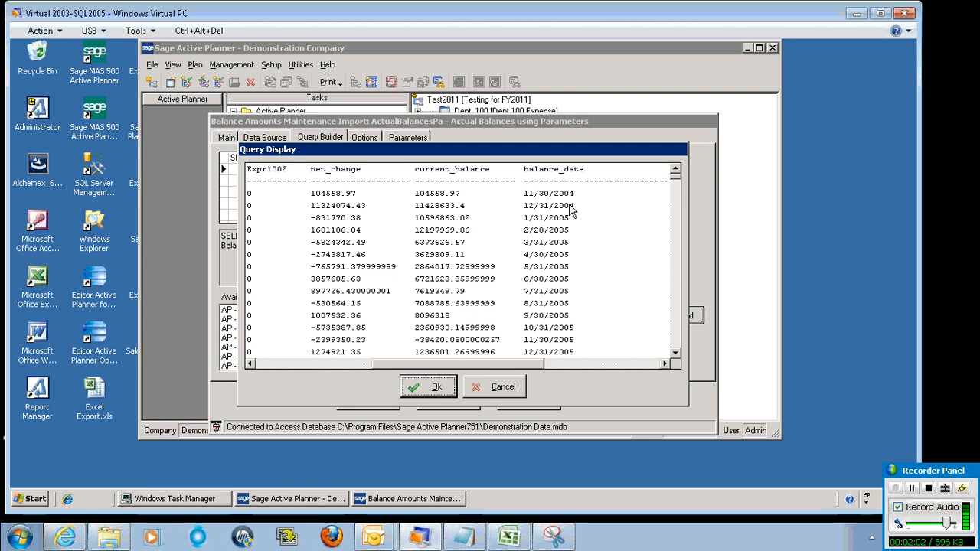
click(675, 339)
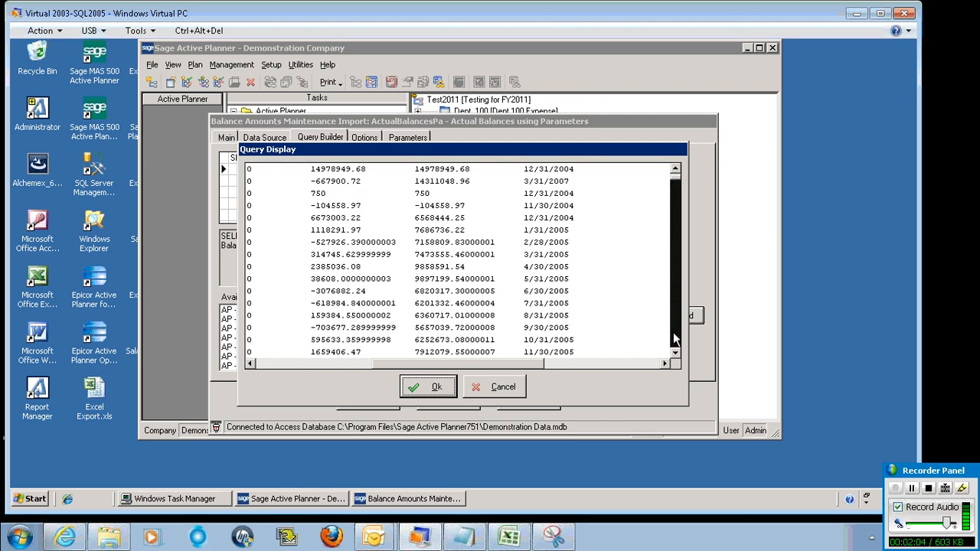
click(674, 339)
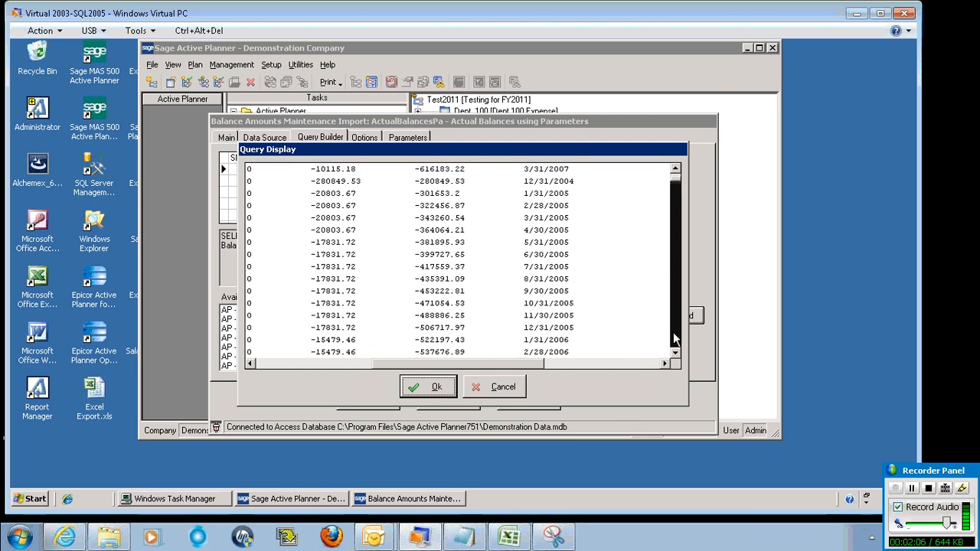
click(675, 259)
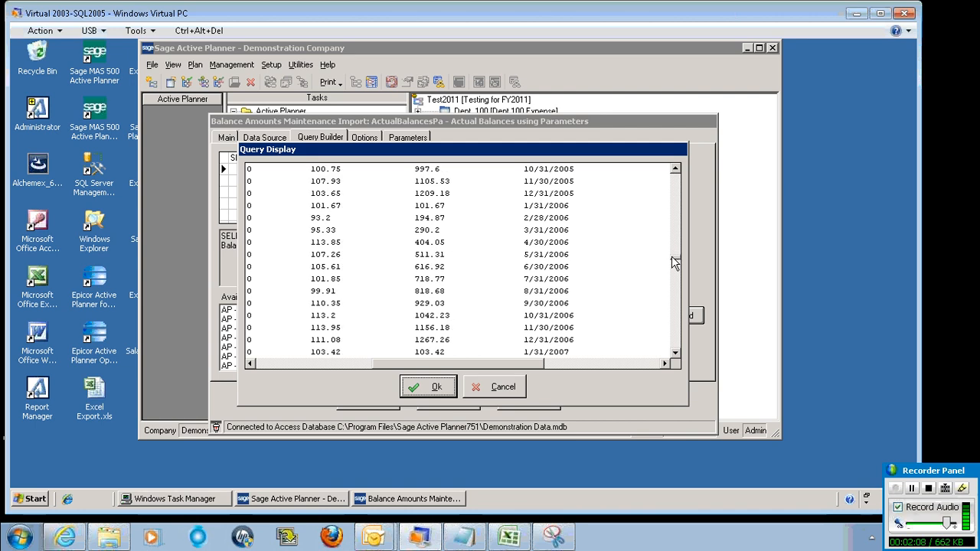
scroll(677, 260, down, 3)
click(499, 387)
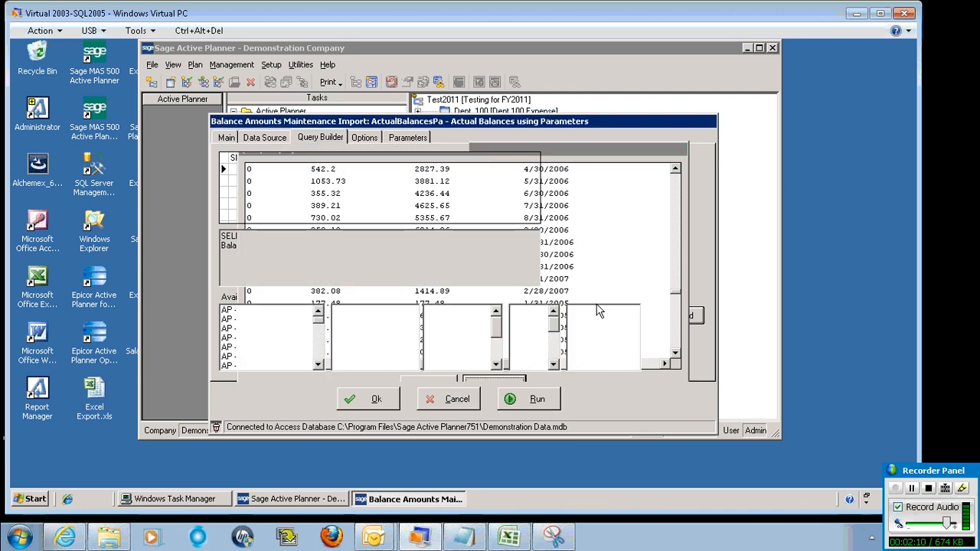
Enter the WHERE clause YEAR(balance_date)=2007 in the query builder grid
click(535, 218)
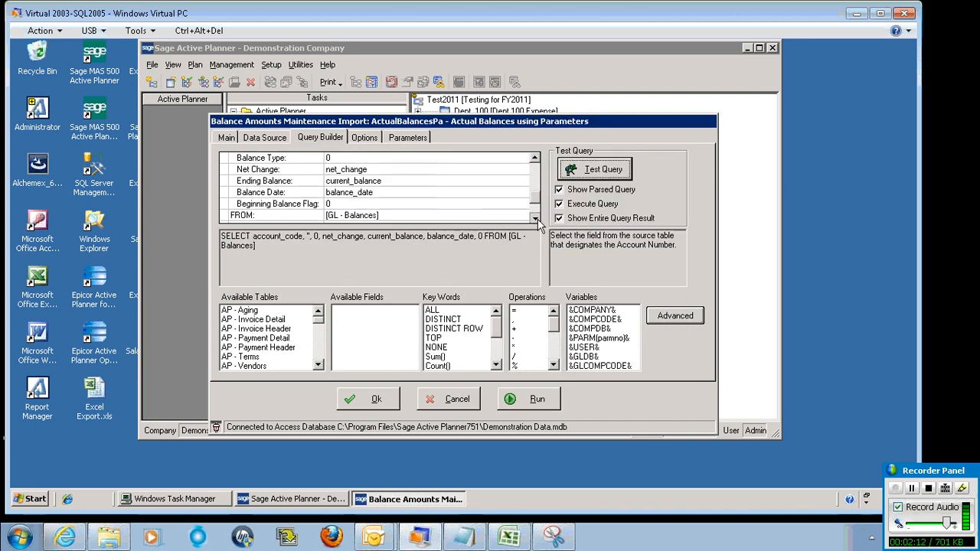
click(535, 220)
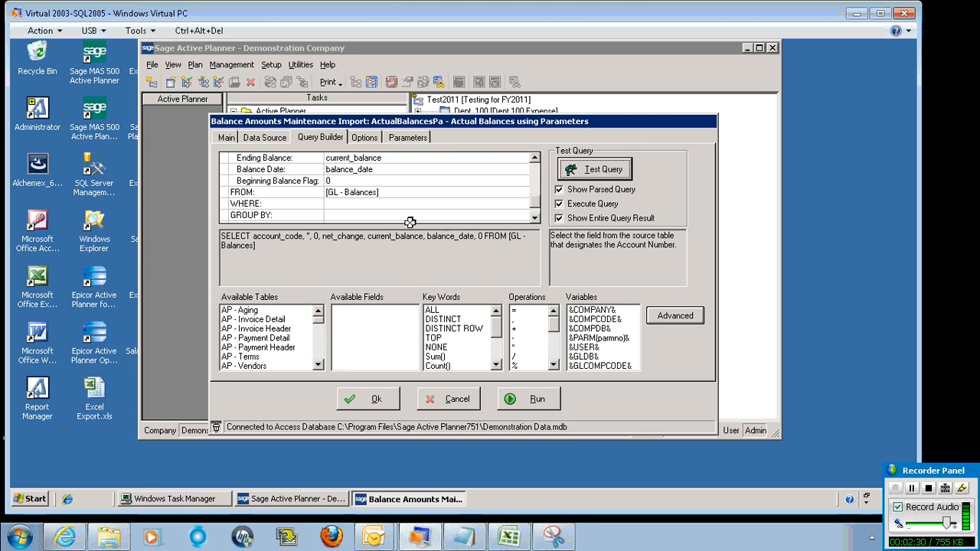
click(352, 204)
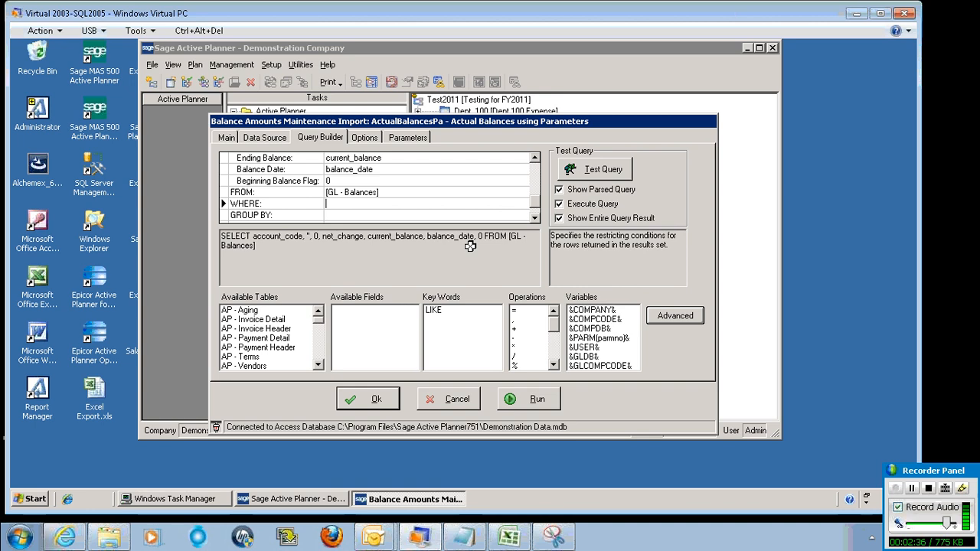
click(391, 170)
click(392, 169)
key(ctrl+c)
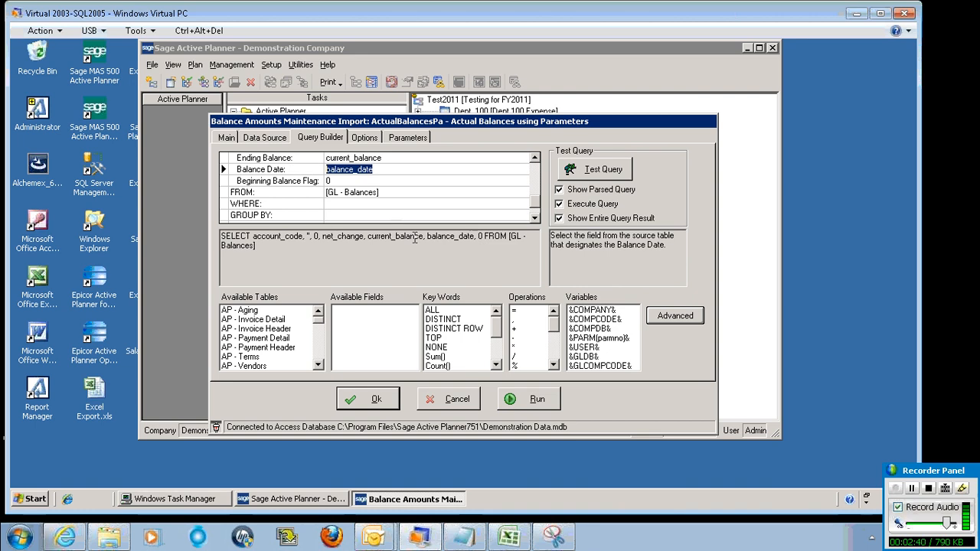
click(350, 203)
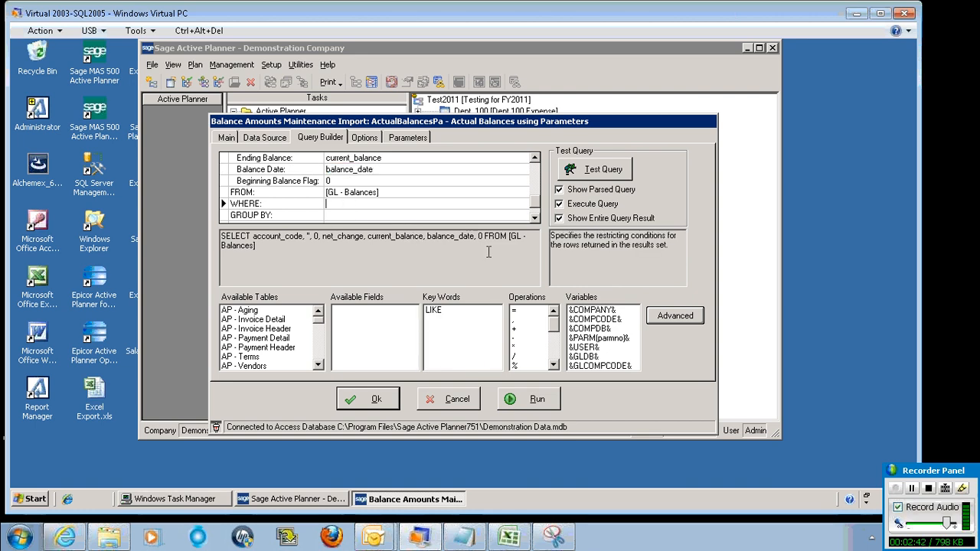
text(YEAR()
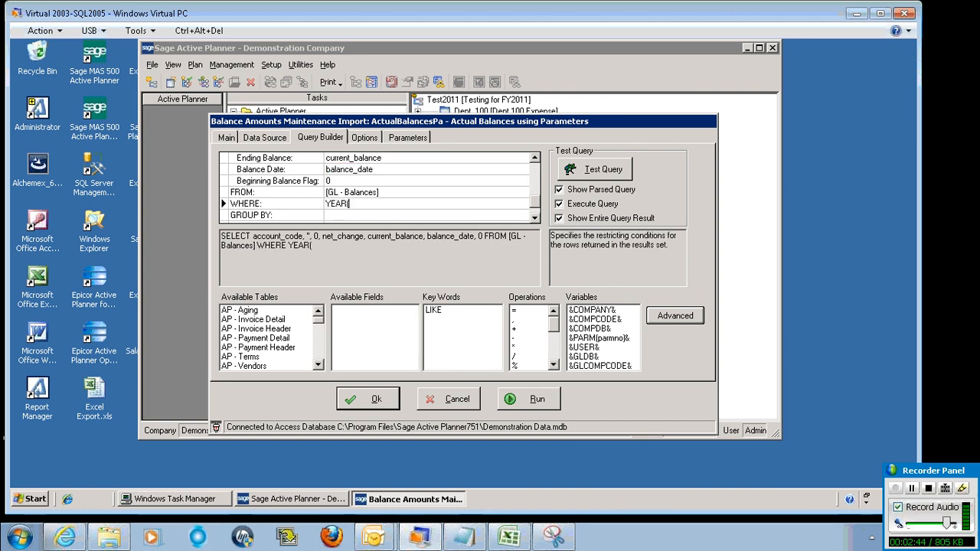
text())
key(ctrl+v)
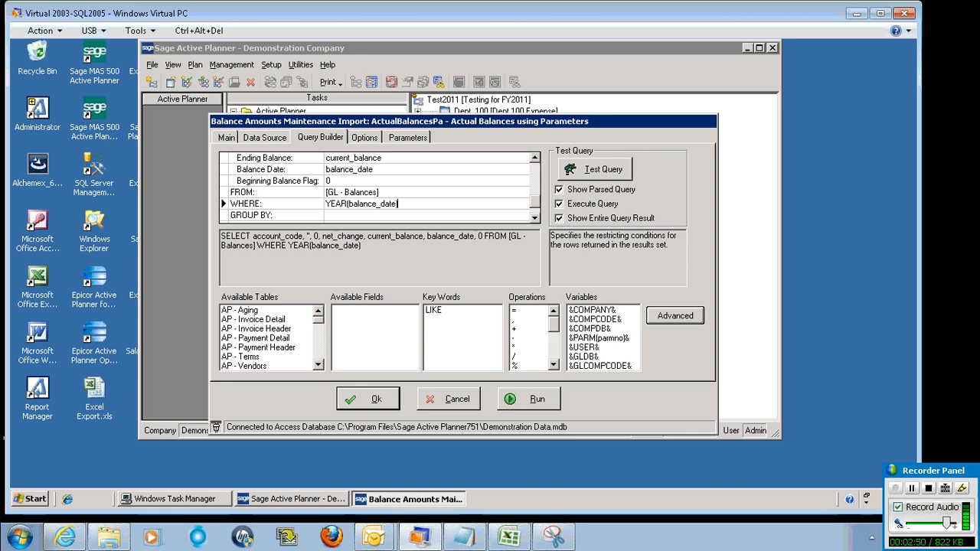
text(=2007)
Test the filtered query and scroll through the returned rows
click(591, 171)
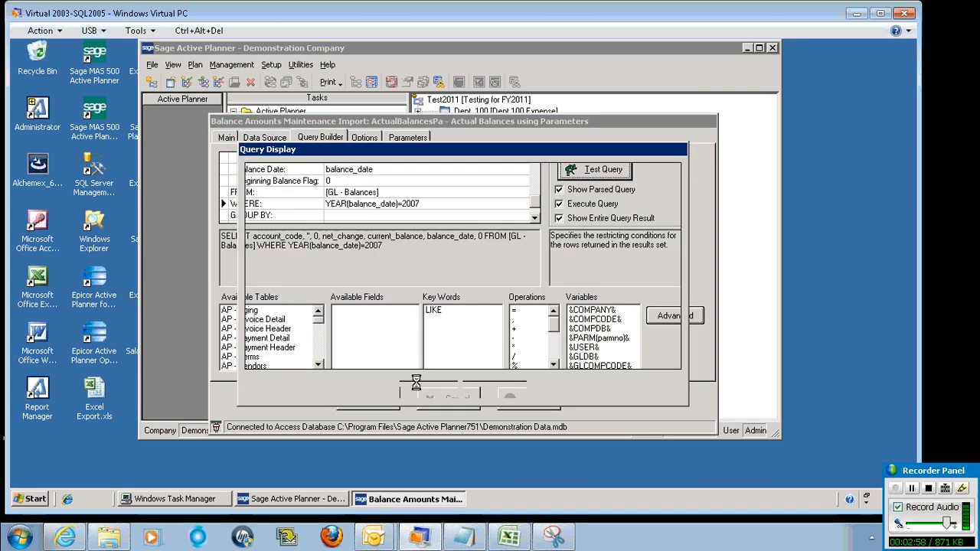
drag(394, 361, 584, 365)
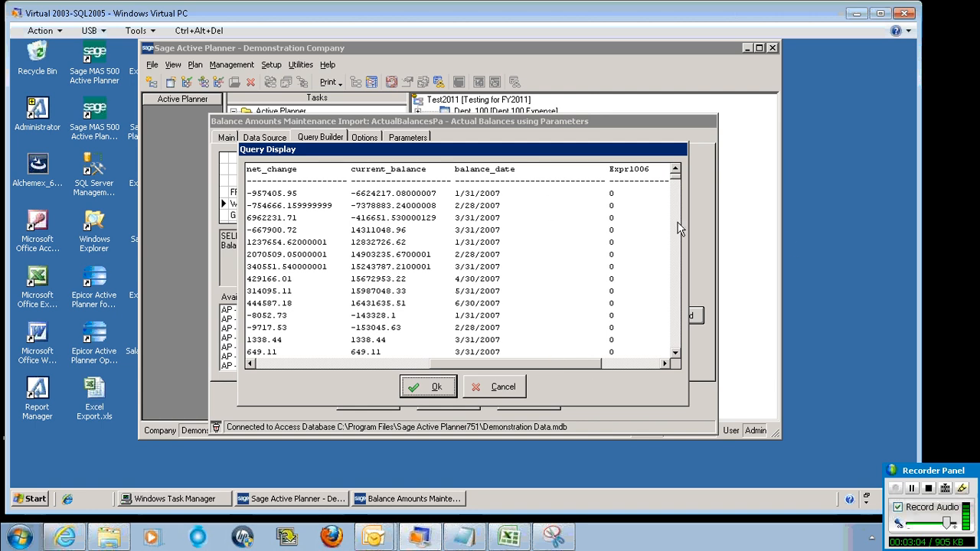
drag(680, 176, 676, 348)
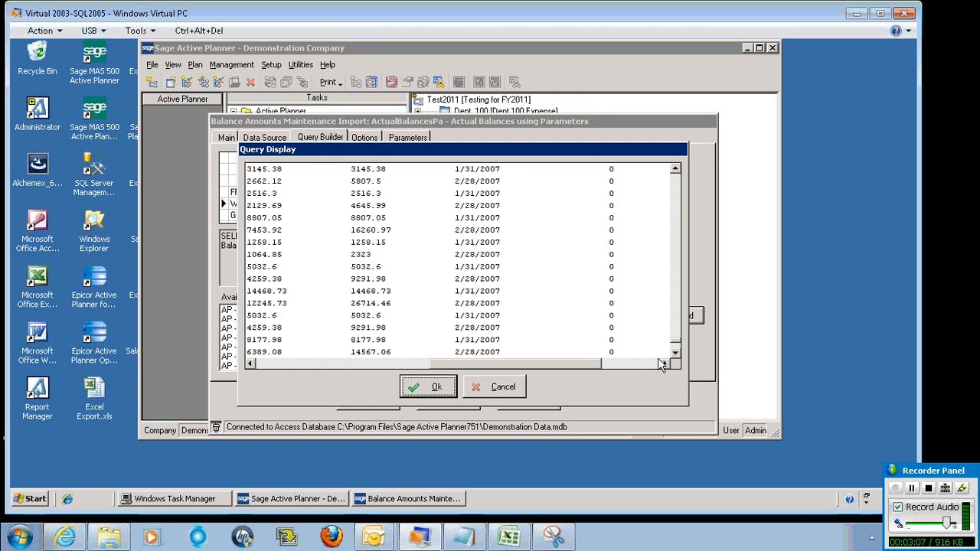
click(503, 387)
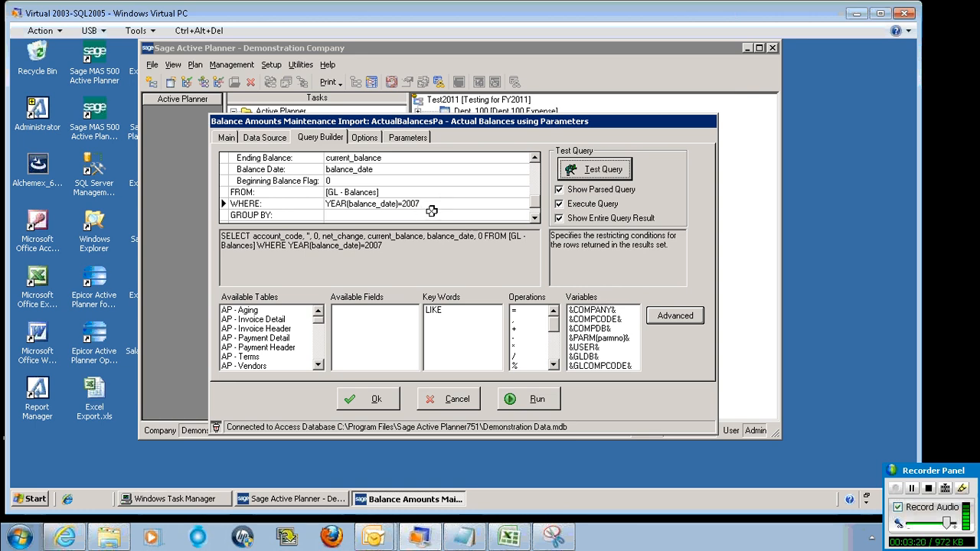
Set the &PARM(1)& parameter value to 2007
click(428, 204)
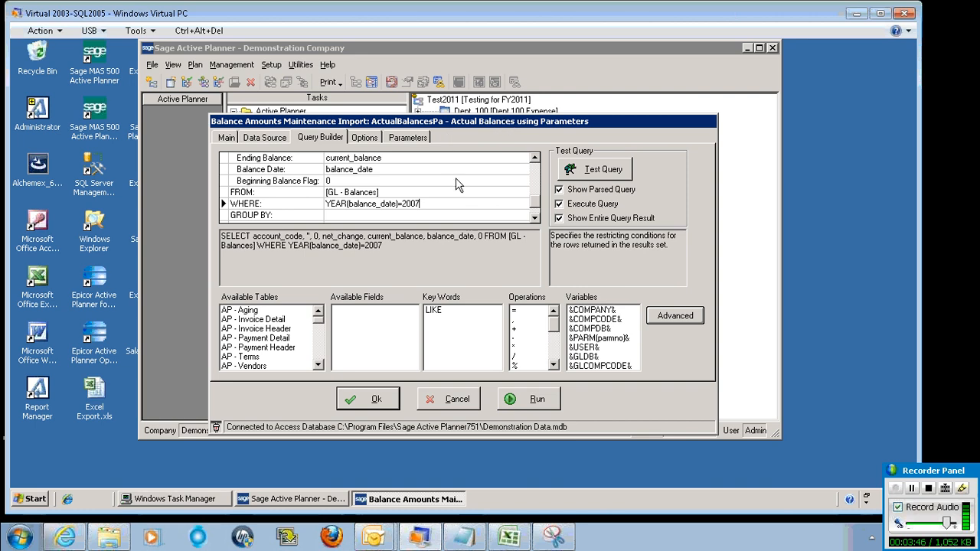
click(407, 138)
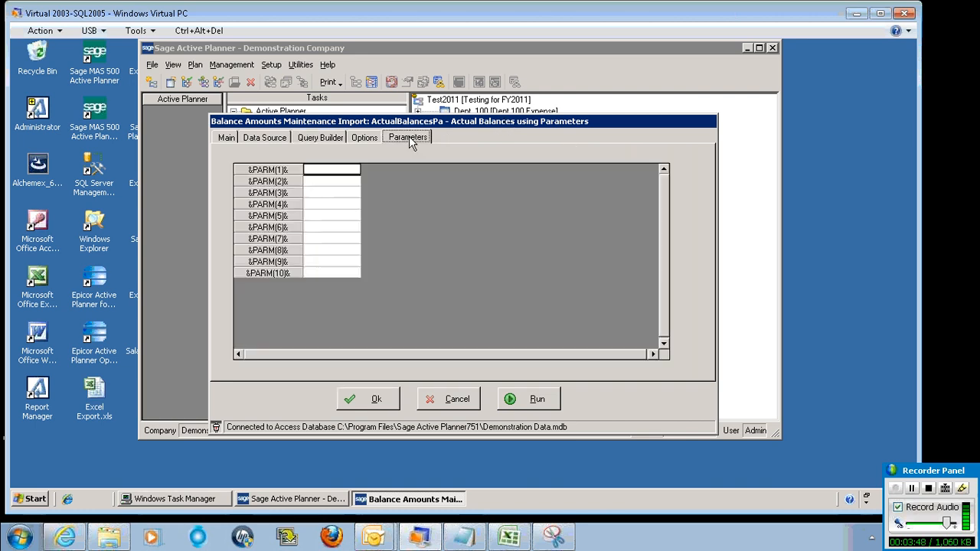
click(338, 170)
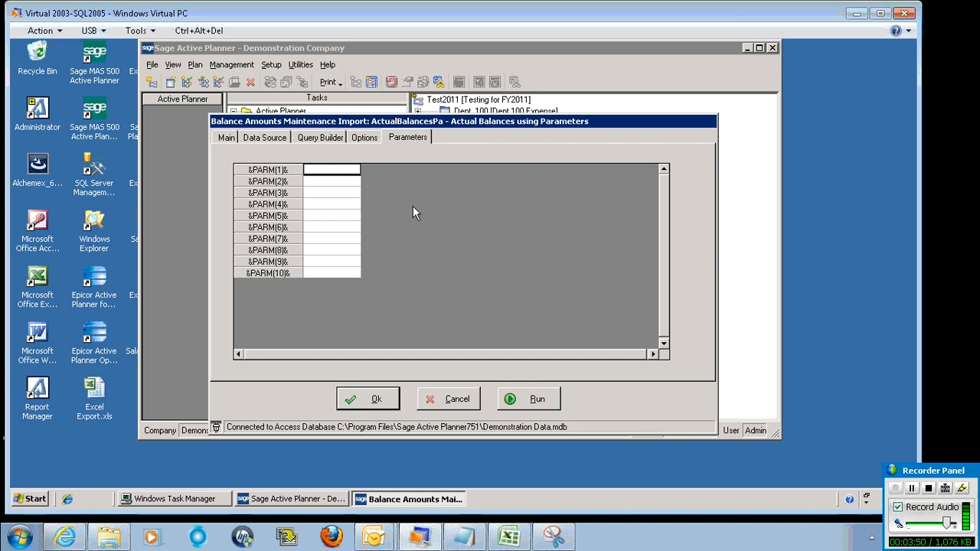
text(2007)
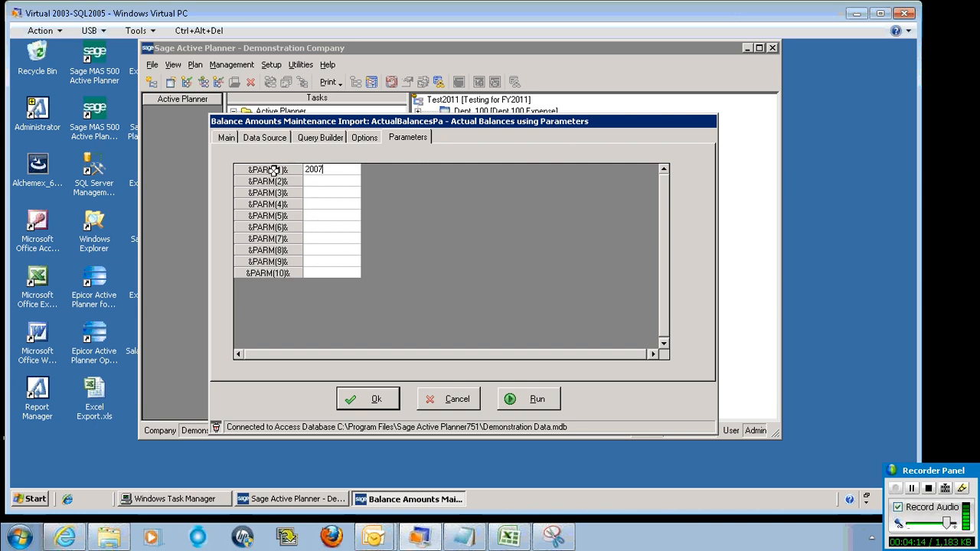
Replace the 2007 in the WHERE clause with the parameter variable &PARM(1)&, using parameter number 1
click(364, 137)
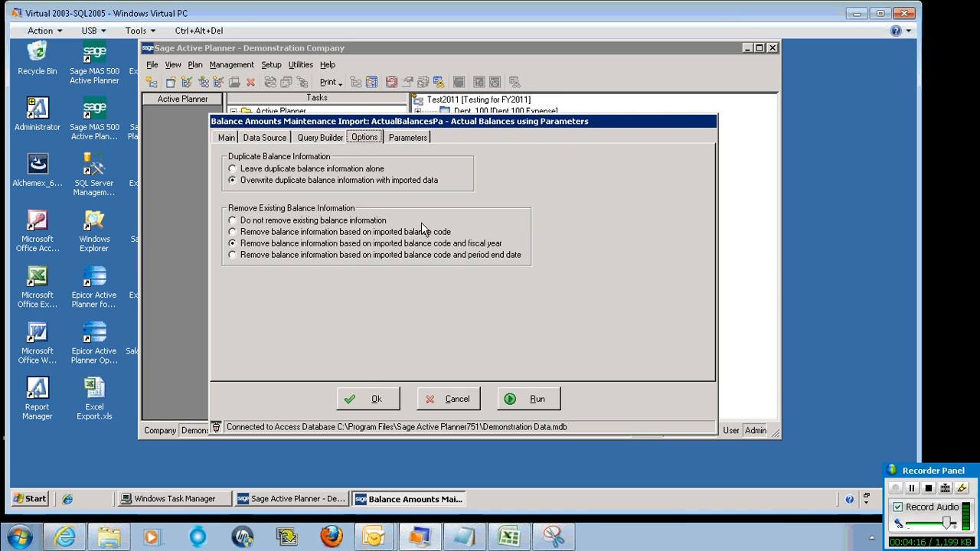
click(335, 138)
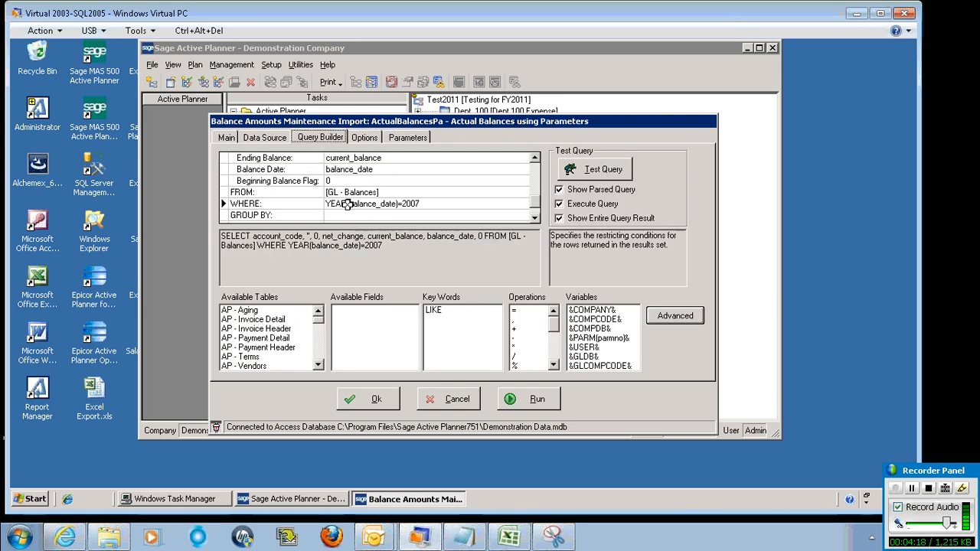
click(414, 204)
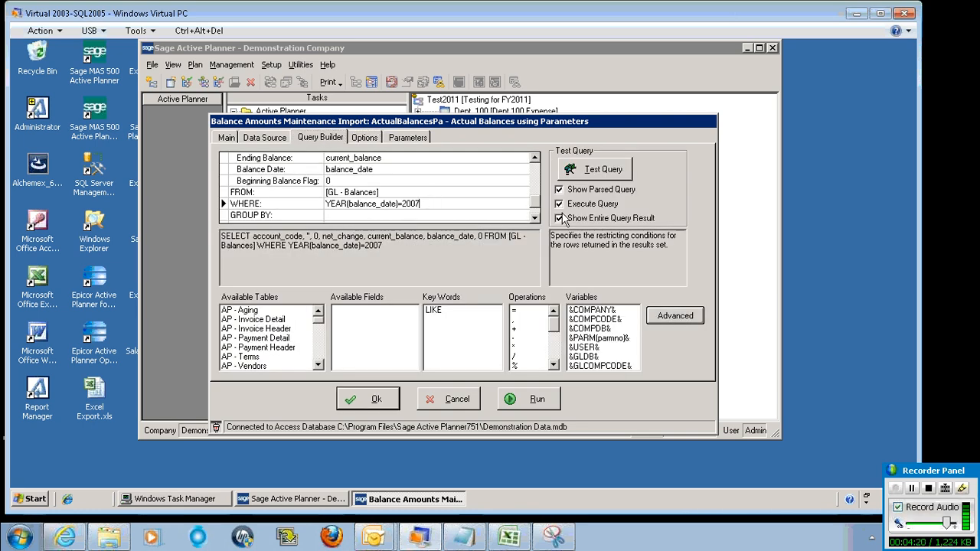
key(BackSpace)
key(BackSpace)
key(BackSpace)
key(BackSpace)
double_click(596, 338)
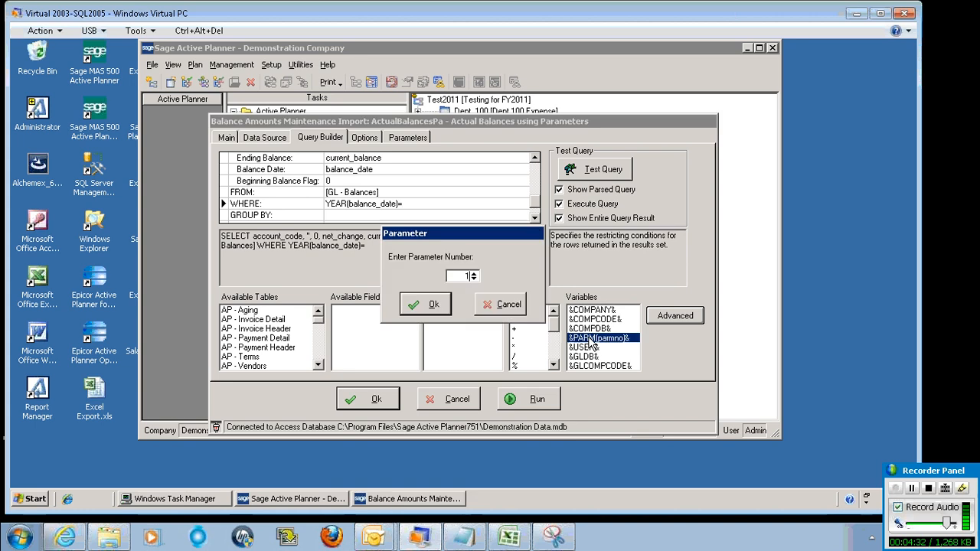
click(474, 274)
click(474, 279)
click(426, 305)
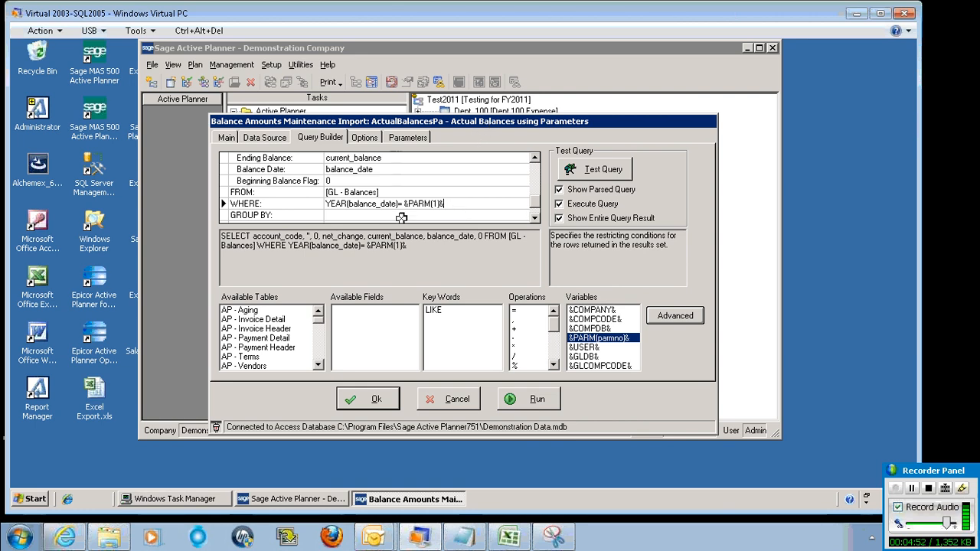
Test the parameterized query, scrolling through the parsed SQL and the returned balance rows
click(599, 173)
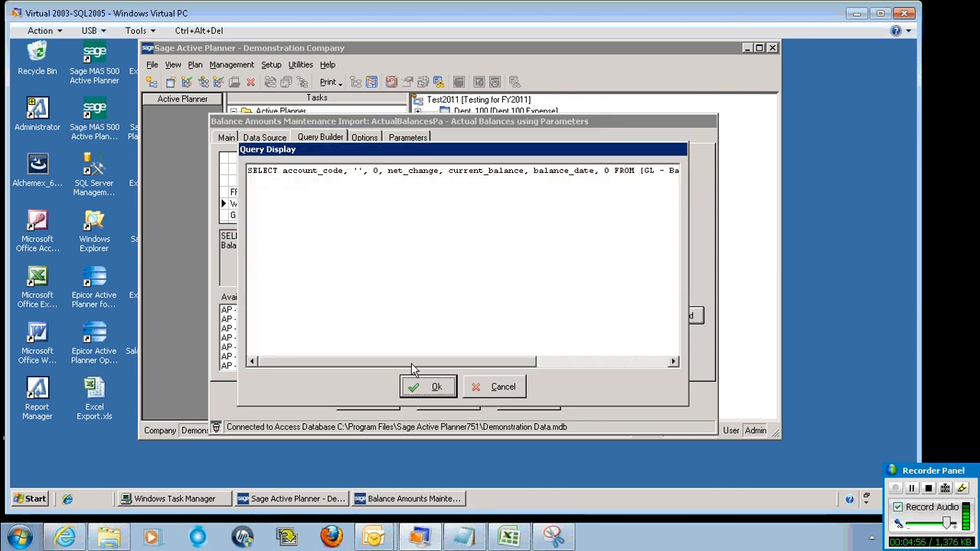
drag(458, 364, 587, 372)
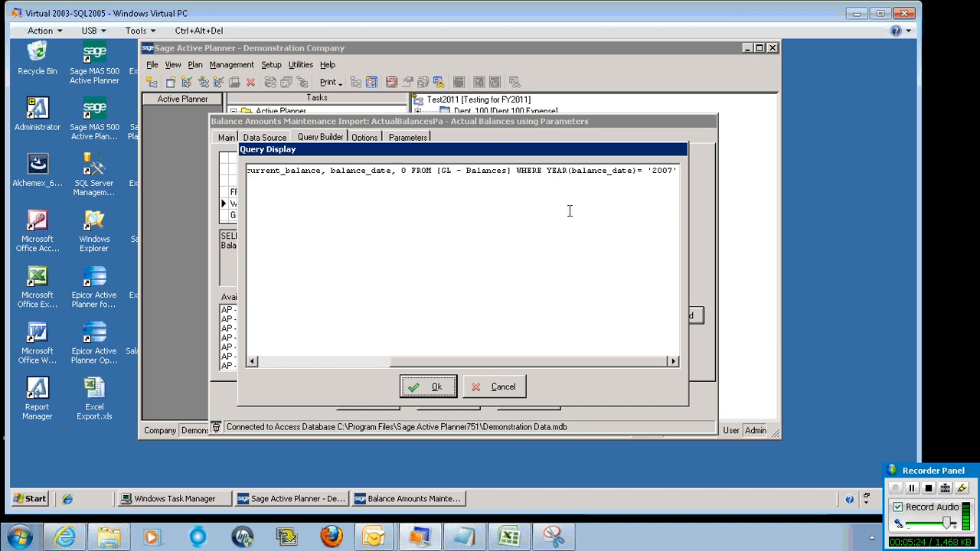
click(434, 387)
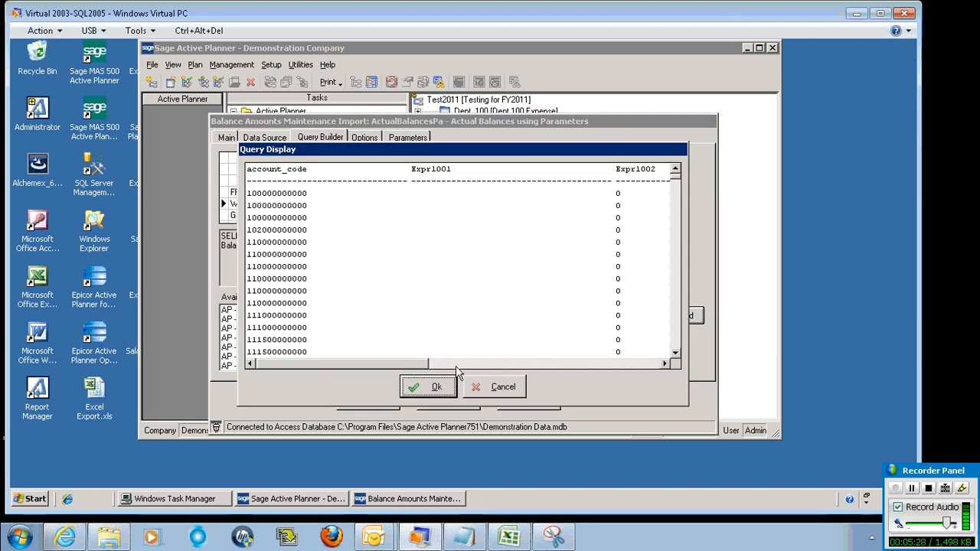
drag(414, 365, 587, 365)
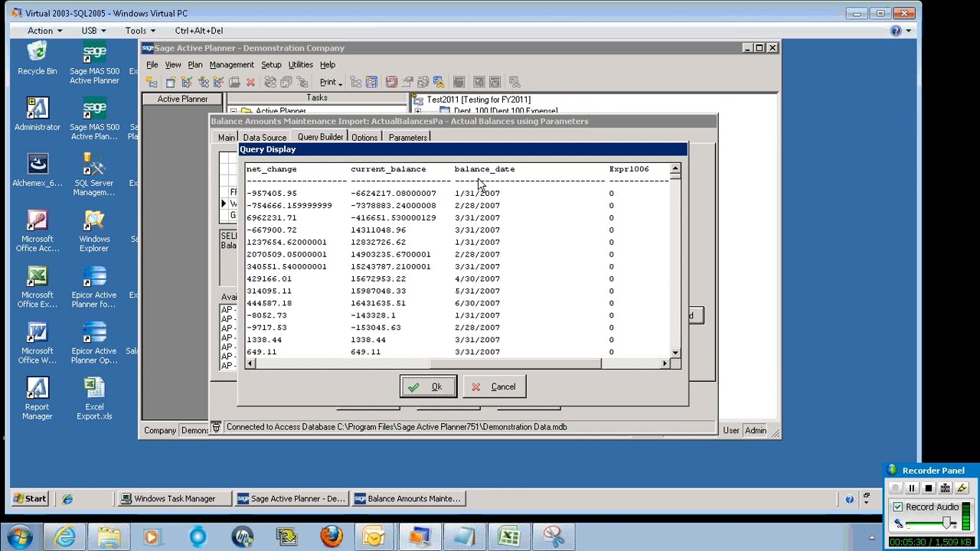
click(679, 303)
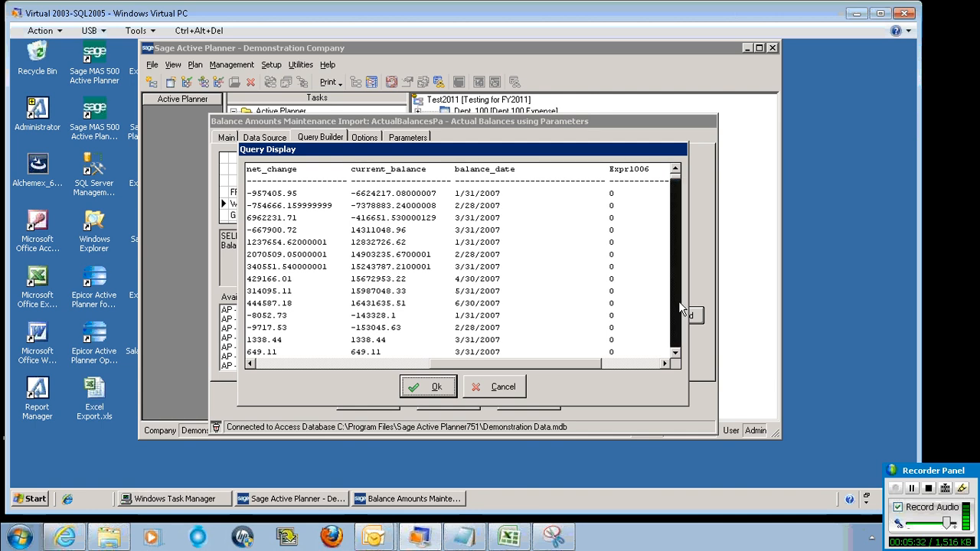
drag(676, 187, 677, 331)
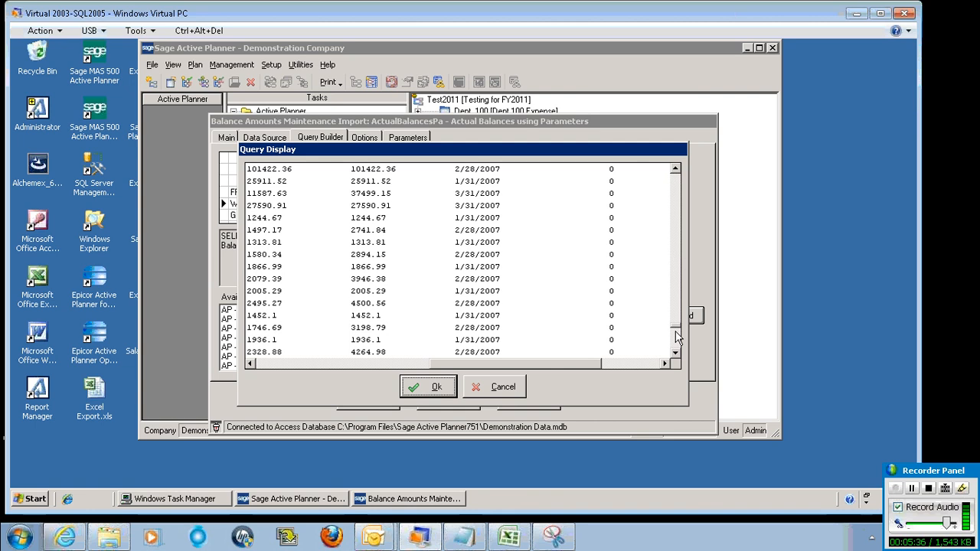
click(514, 379)
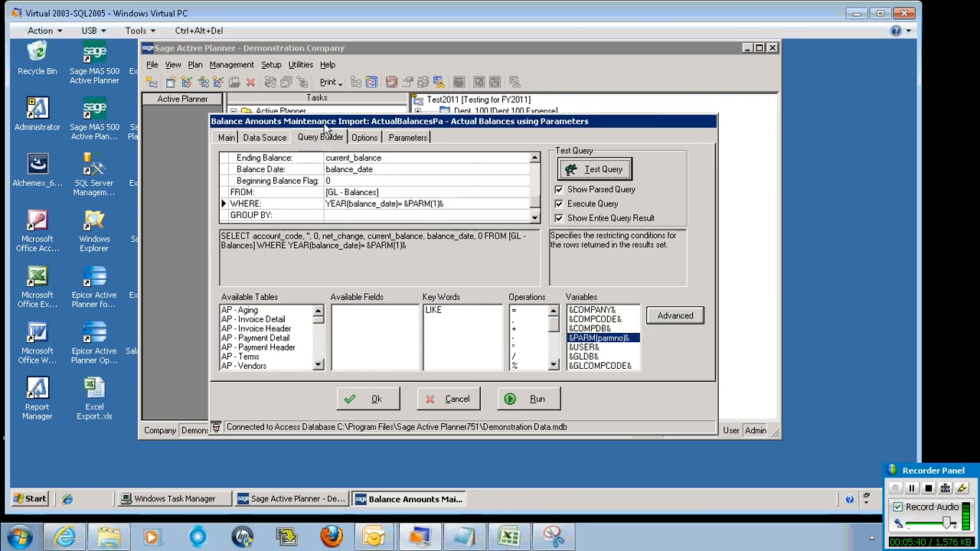
Enable Prompt for Parameters on the configuration and save it
click(228, 138)
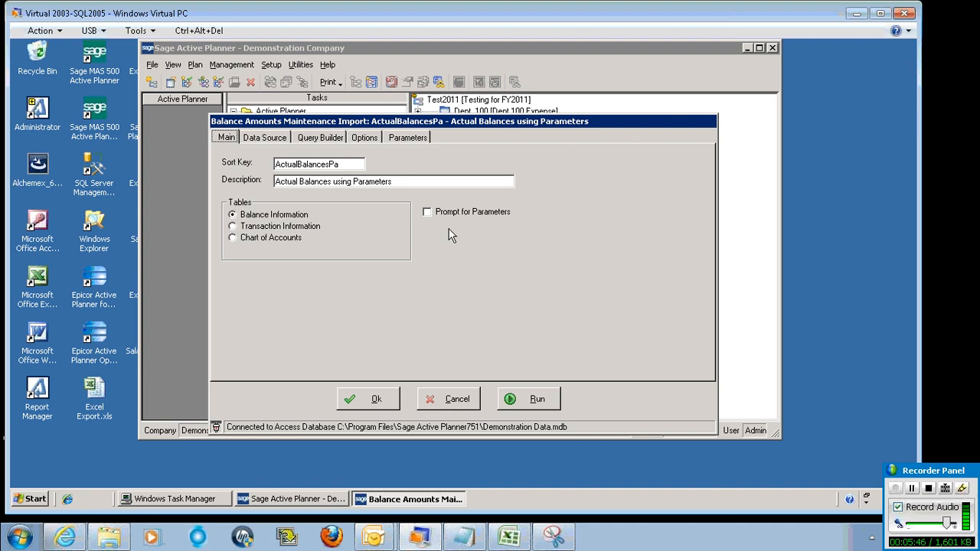
click(427, 213)
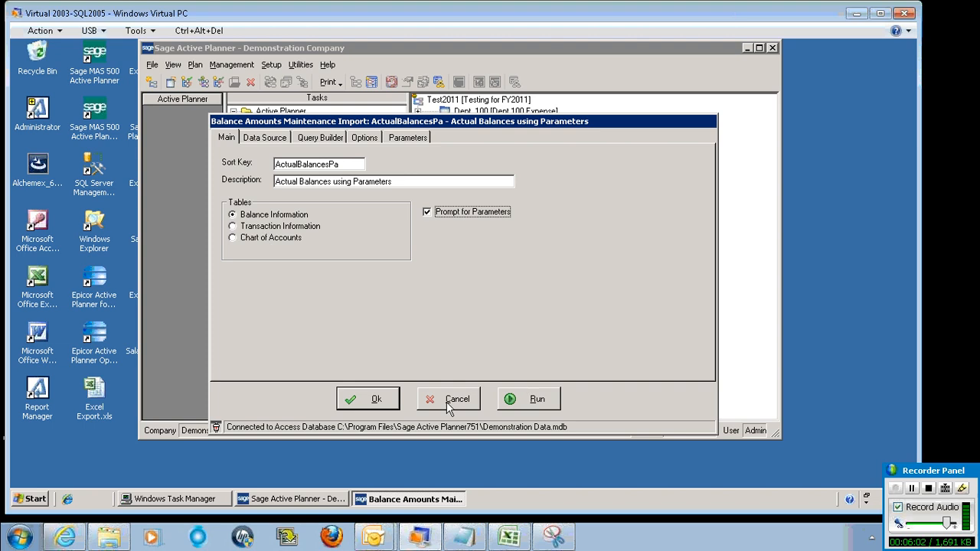
click(381, 399)
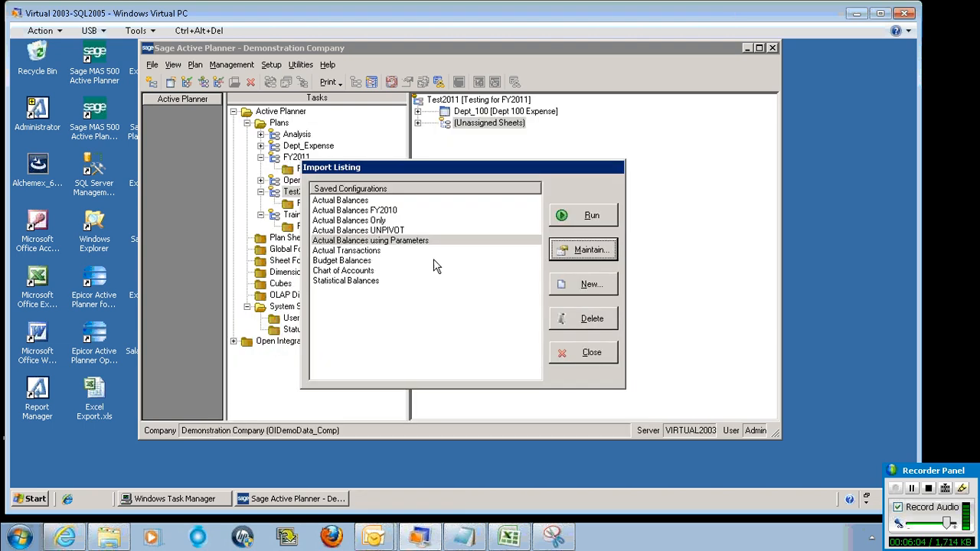
Reopen the Actual Balances using Parameters configuration and change the &PARM(1)& value to 2008
click(387, 241)
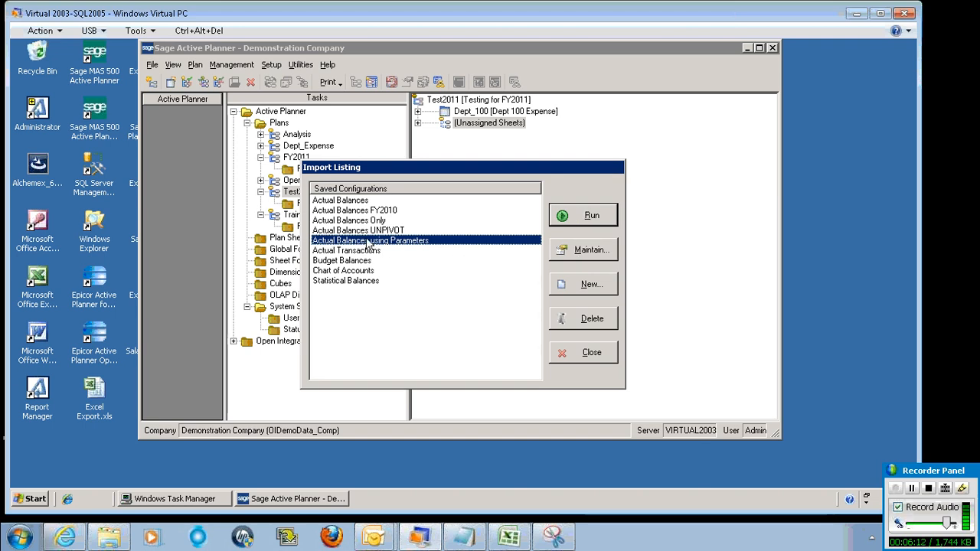
click(595, 221)
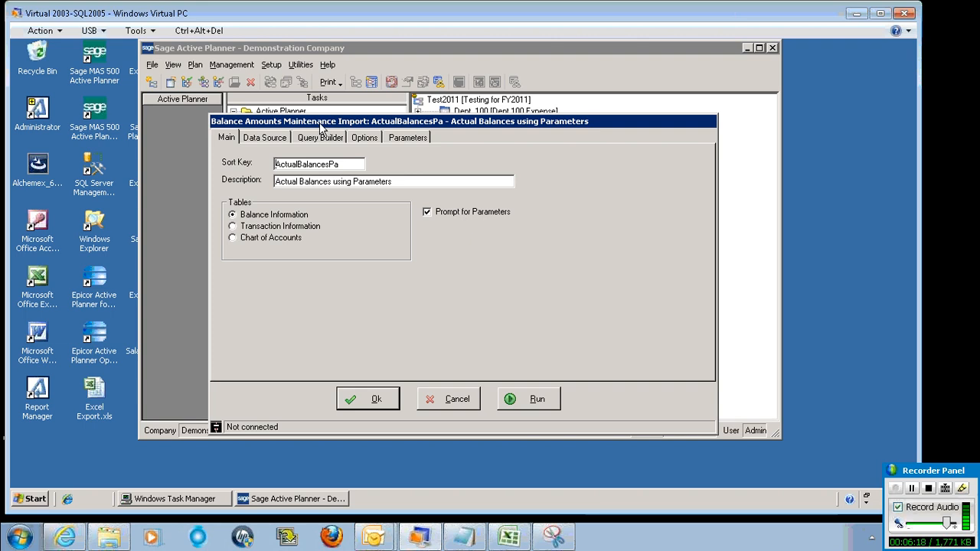
click(407, 139)
double_click(337, 170)
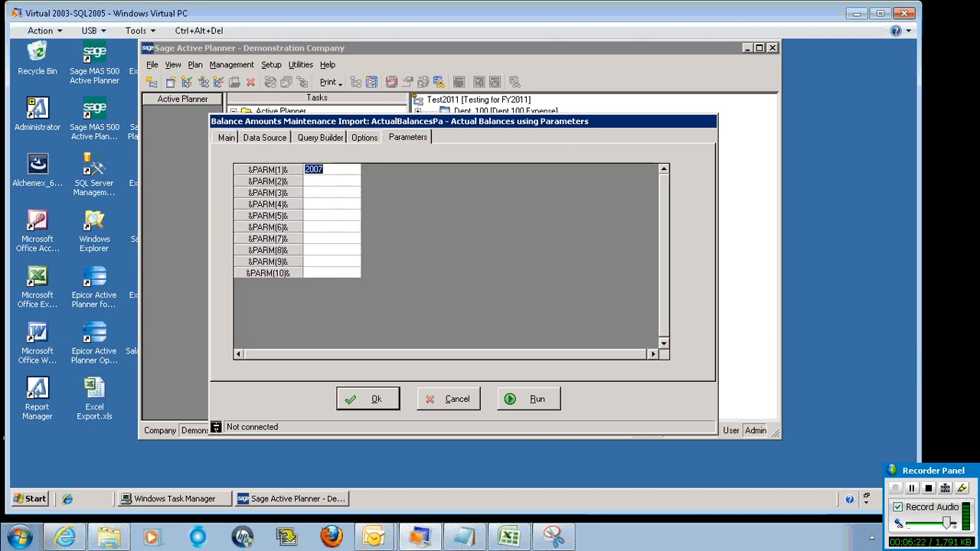
text(2007)
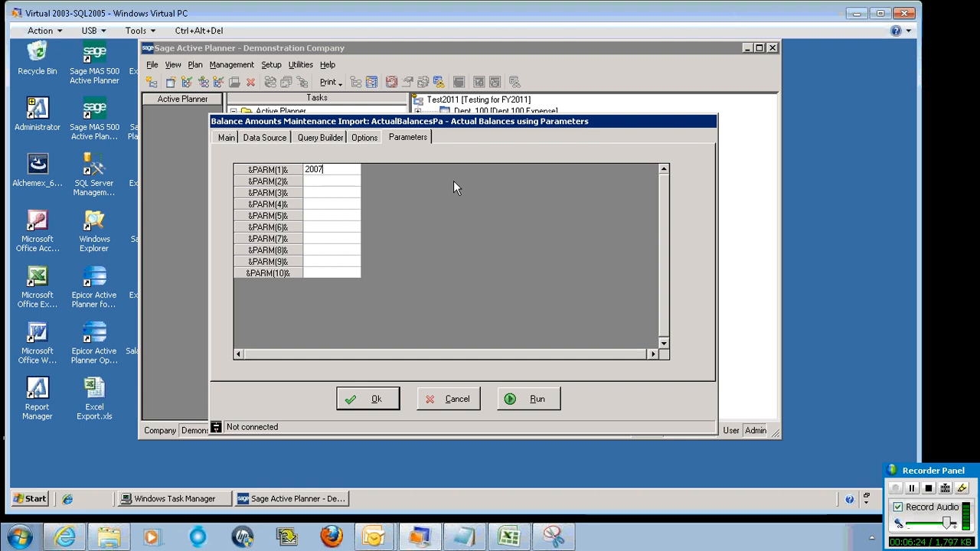
key(BackSpace)
text(8)
click(230, 136)
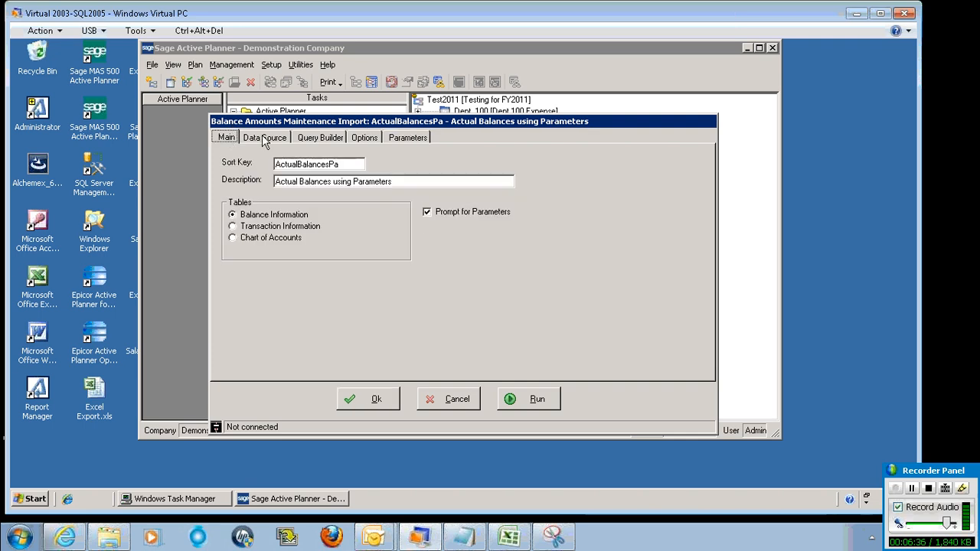
click(266, 140)
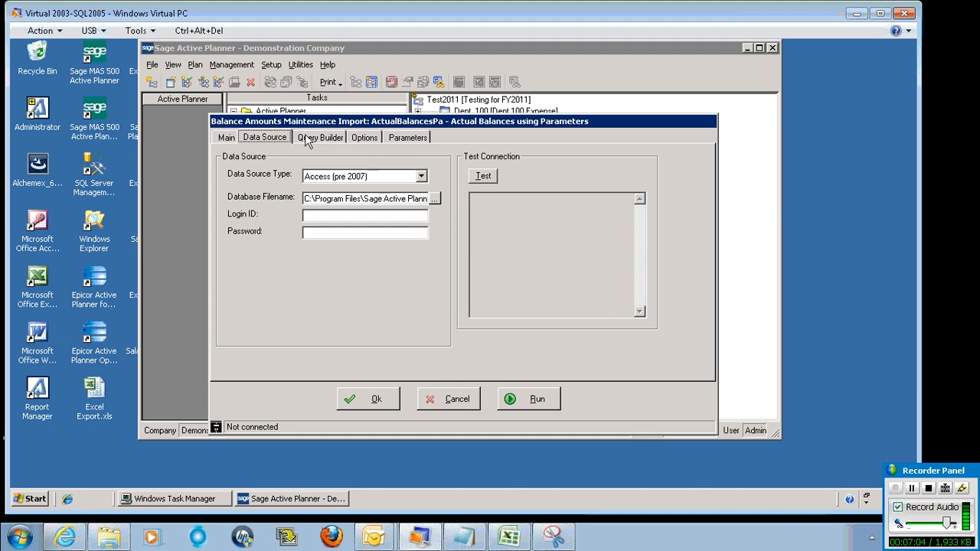
click(365, 138)
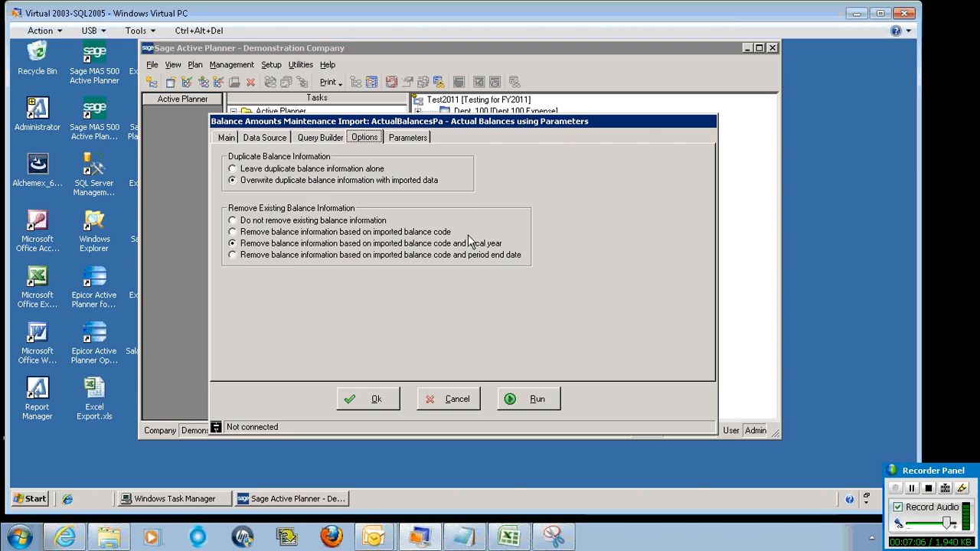
click(401, 139)
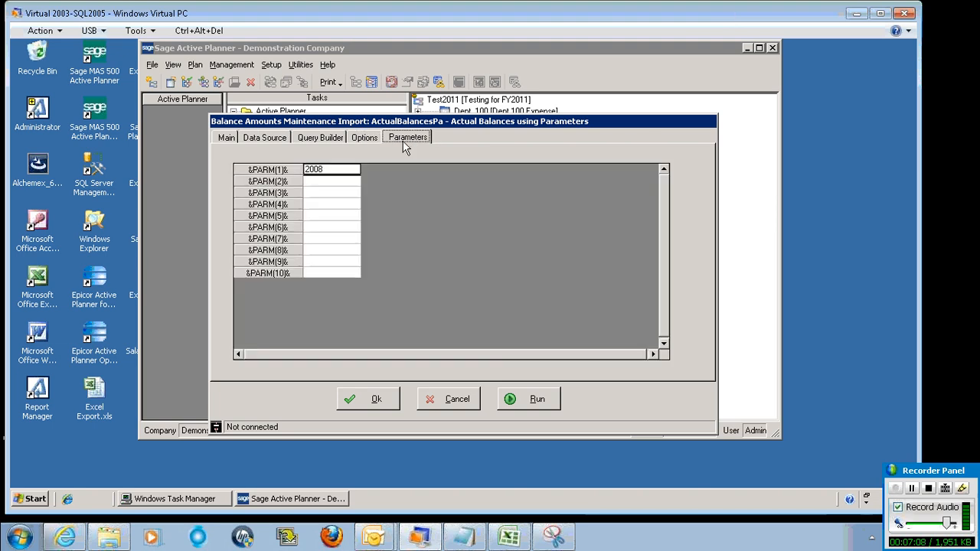
Test the query with the 2008 parameter and scroll through the parsed SQL statement
click(333, 146)
click(596, 174)
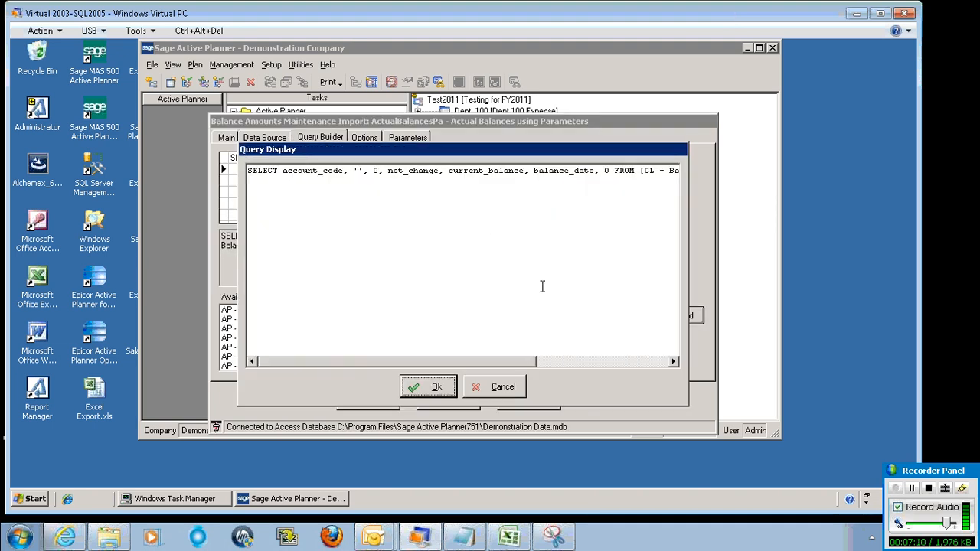
drag(438, 361, 607, 365)
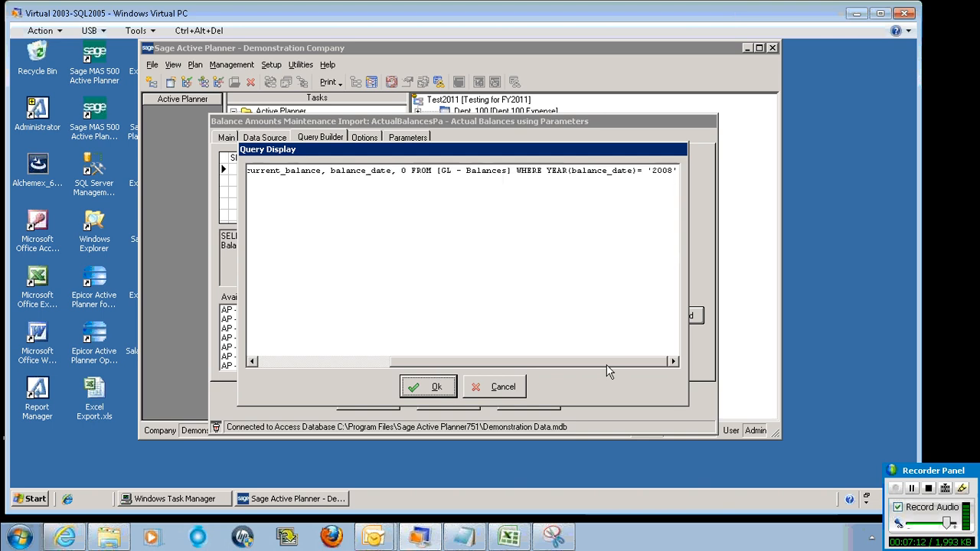
click(500, 387)
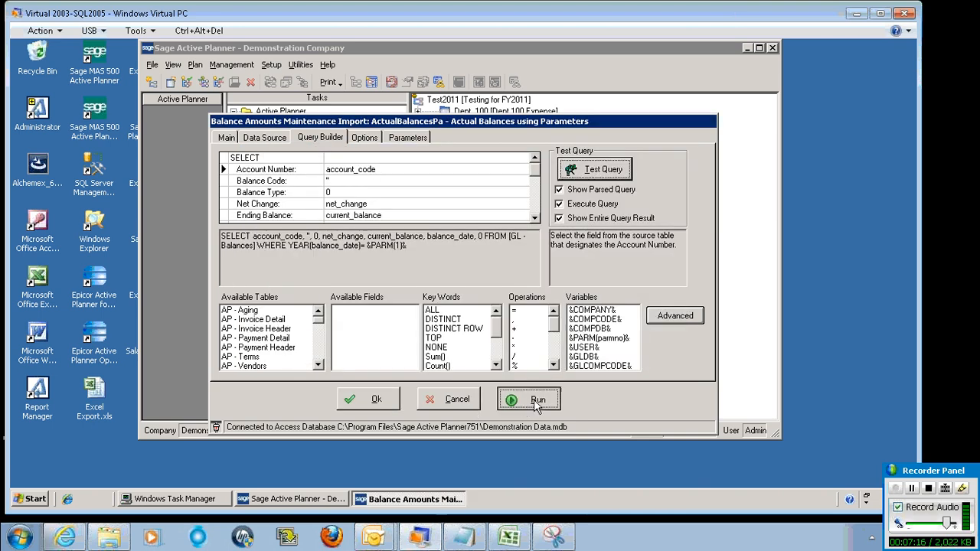
Start running the import, cancel the run, and close the configuration and Import Listing without saving
click(537, 403)
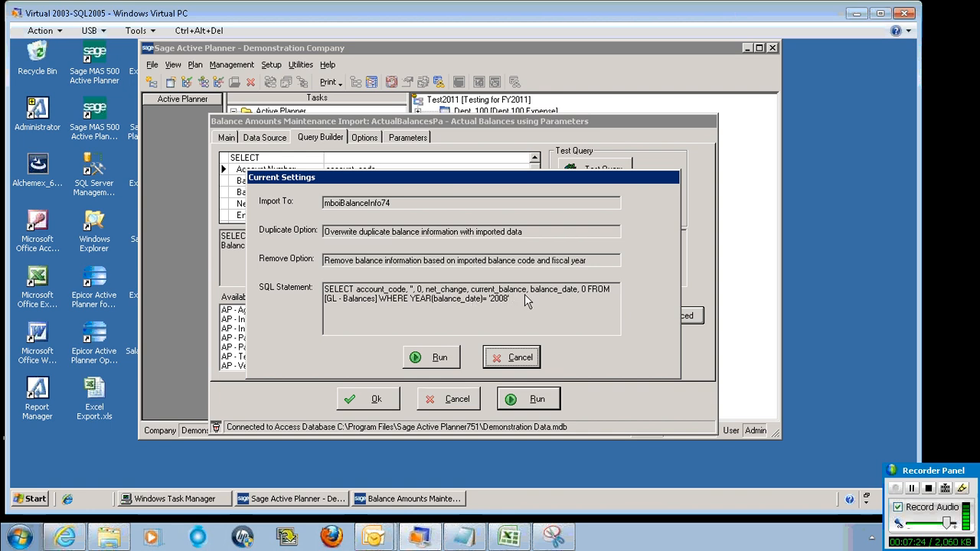
click(520, 357)
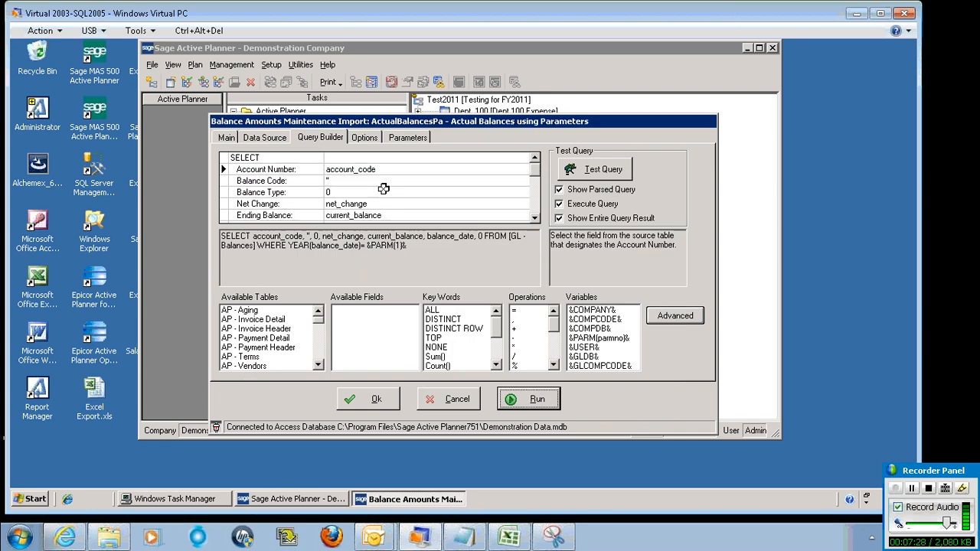
click(455, 401)
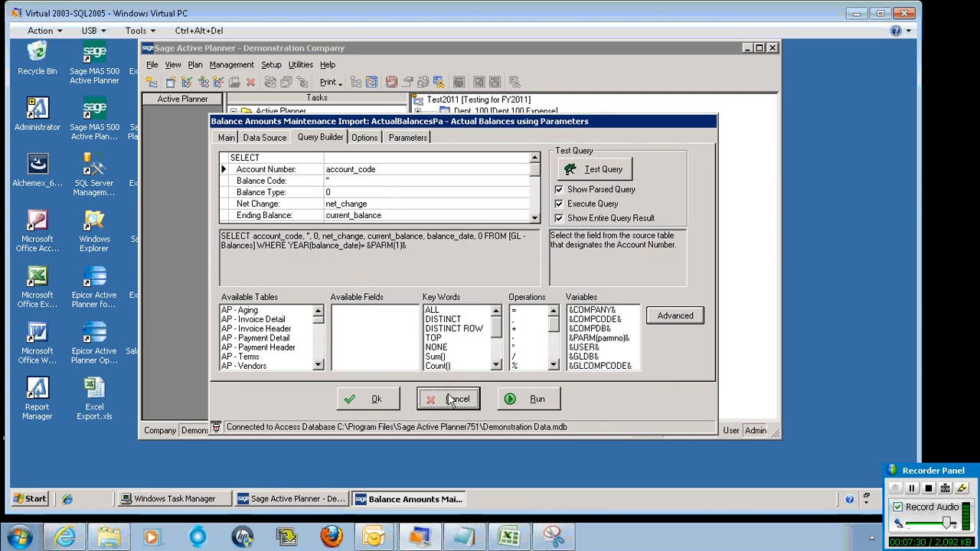
click(593, 357)
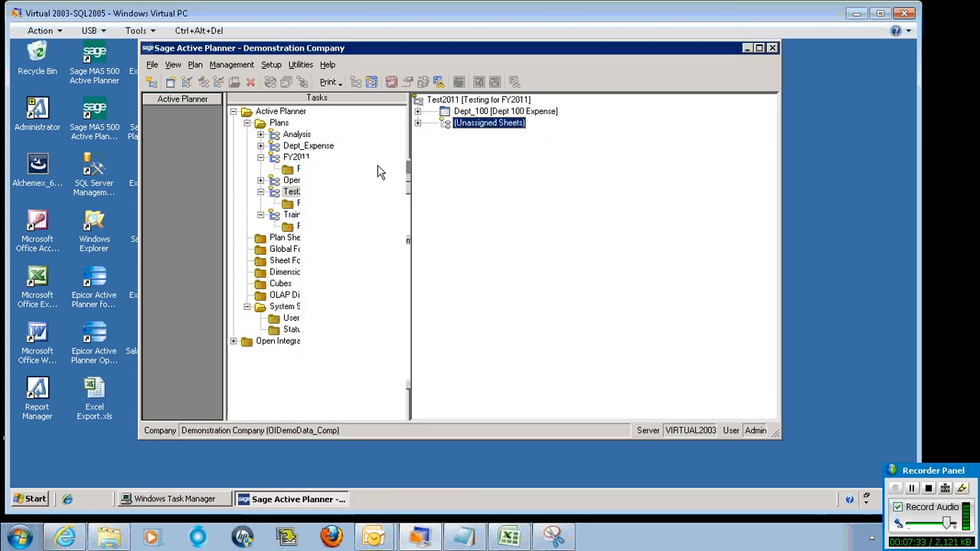
Open a new Export configuration and pick the &PARM(parmno)& variable in its query builder
click(300, 64)
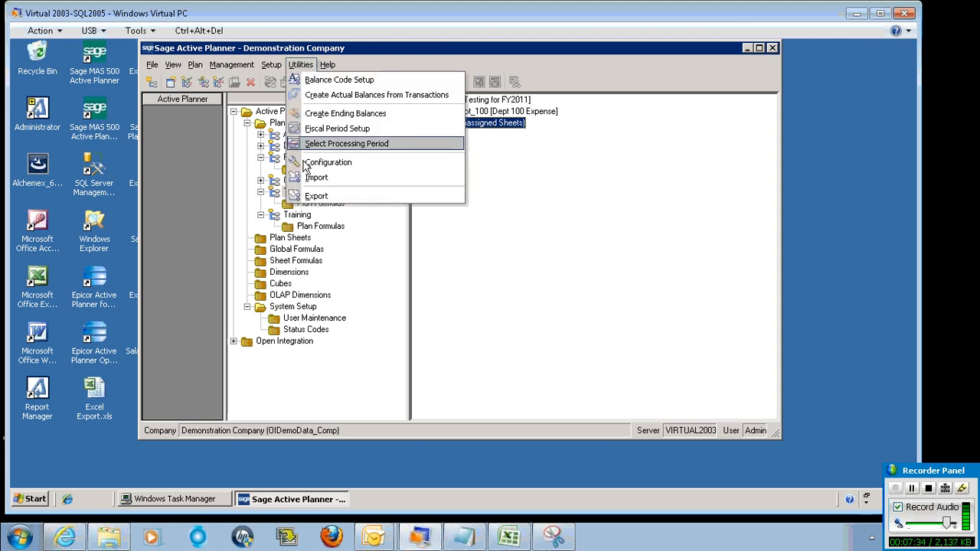
click(308, 196)
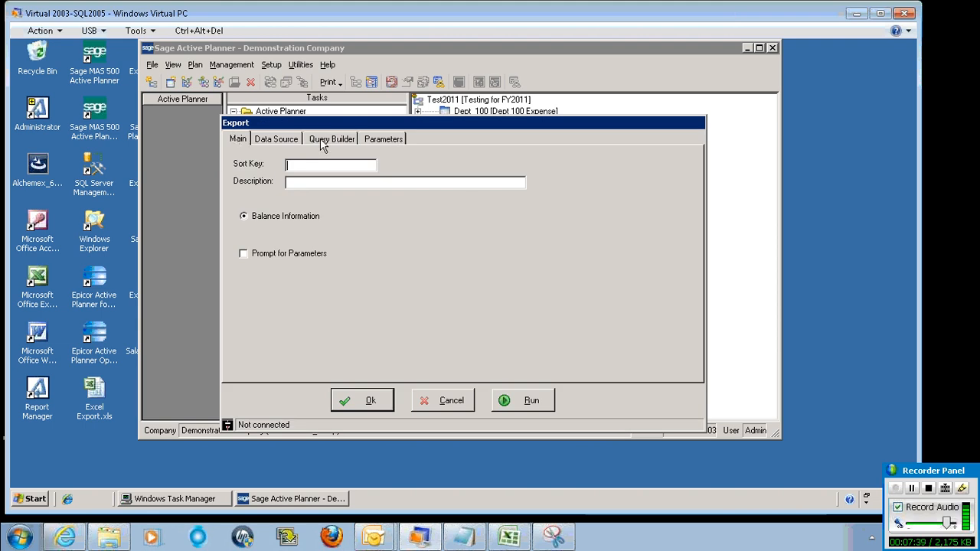
click(384, 142)
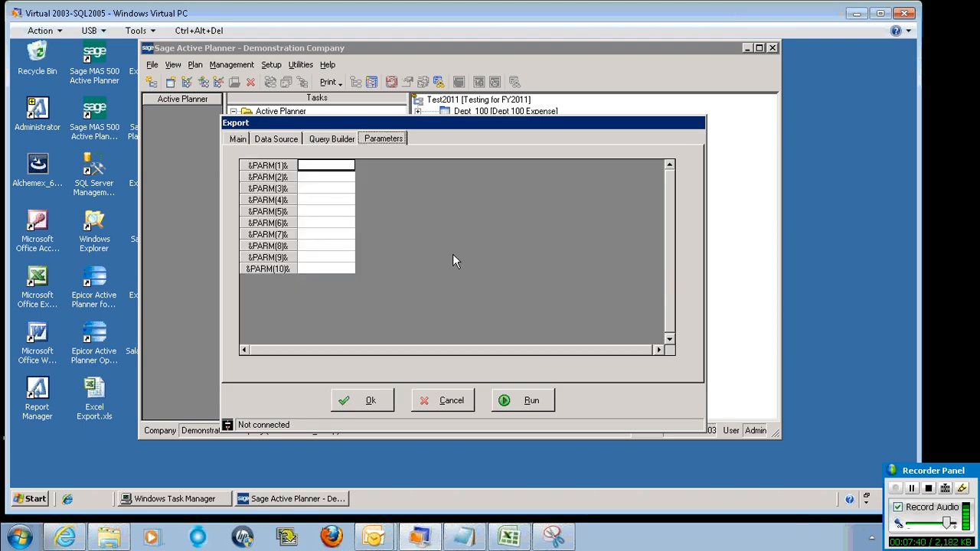
click(330, 147)
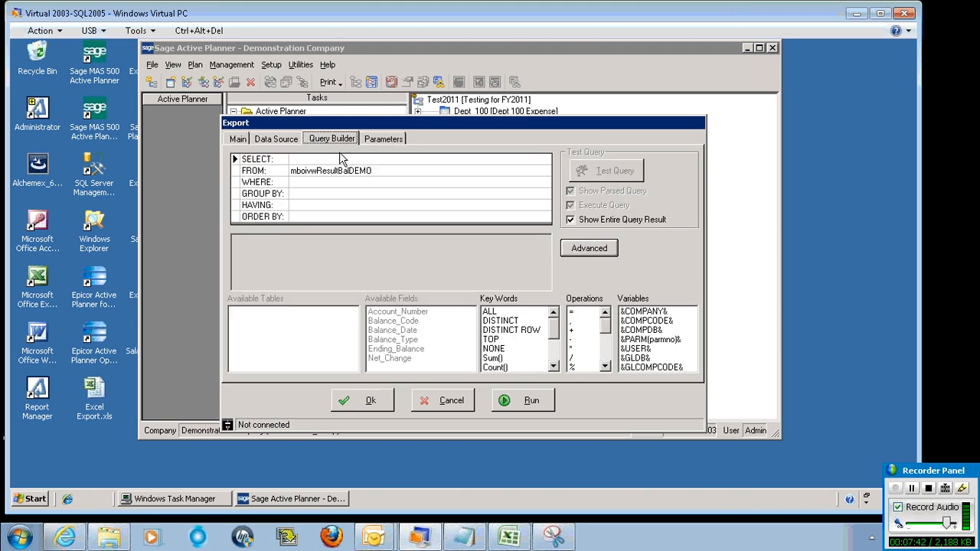
click(651, 340)
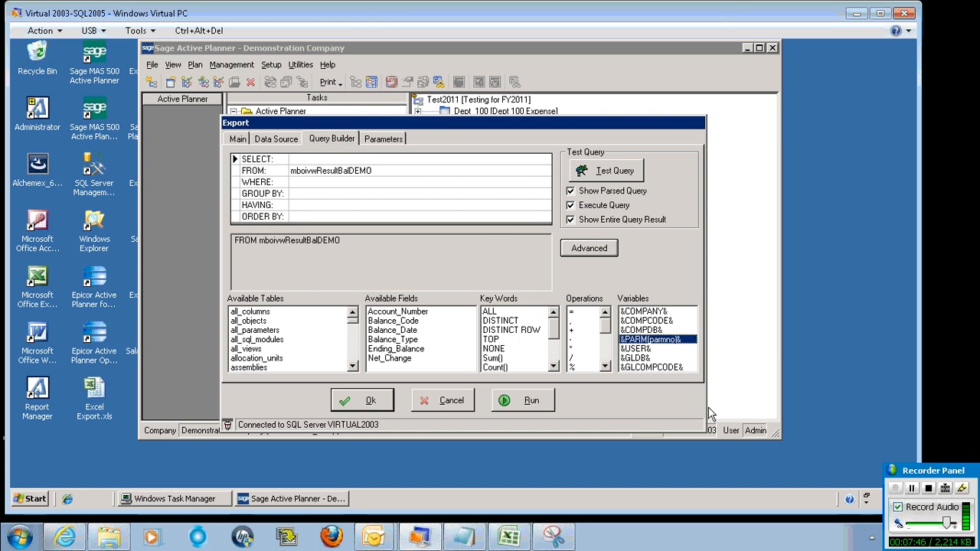